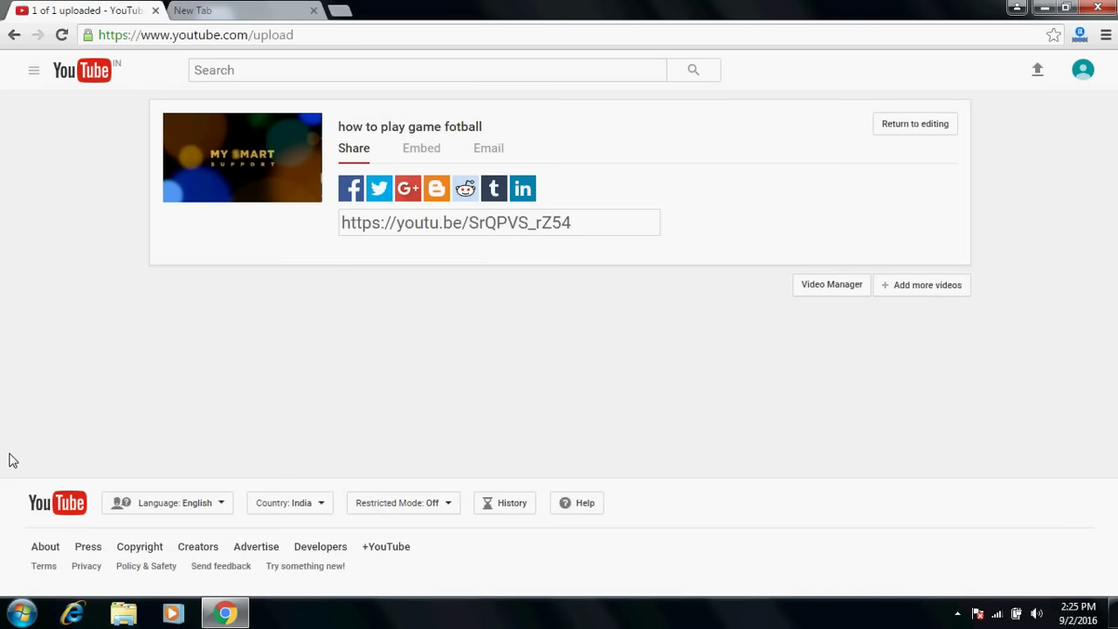
Step: Open the Video Manager and view the uploaded football video's page in a separate tab, closing that tab again
left_click(832, 286)
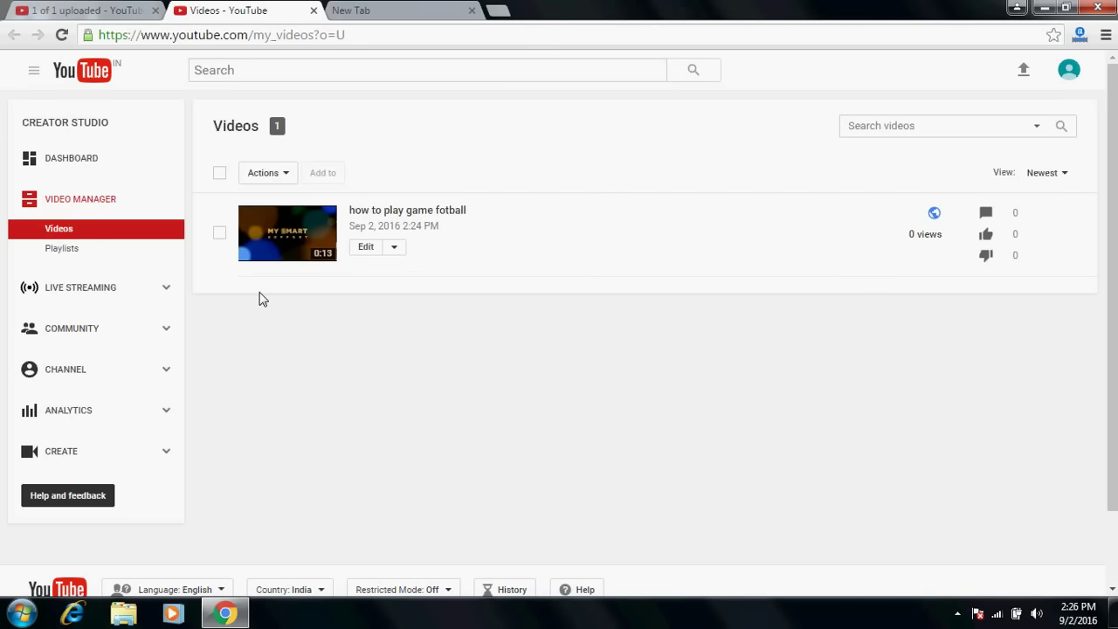
right_click(405, 214)
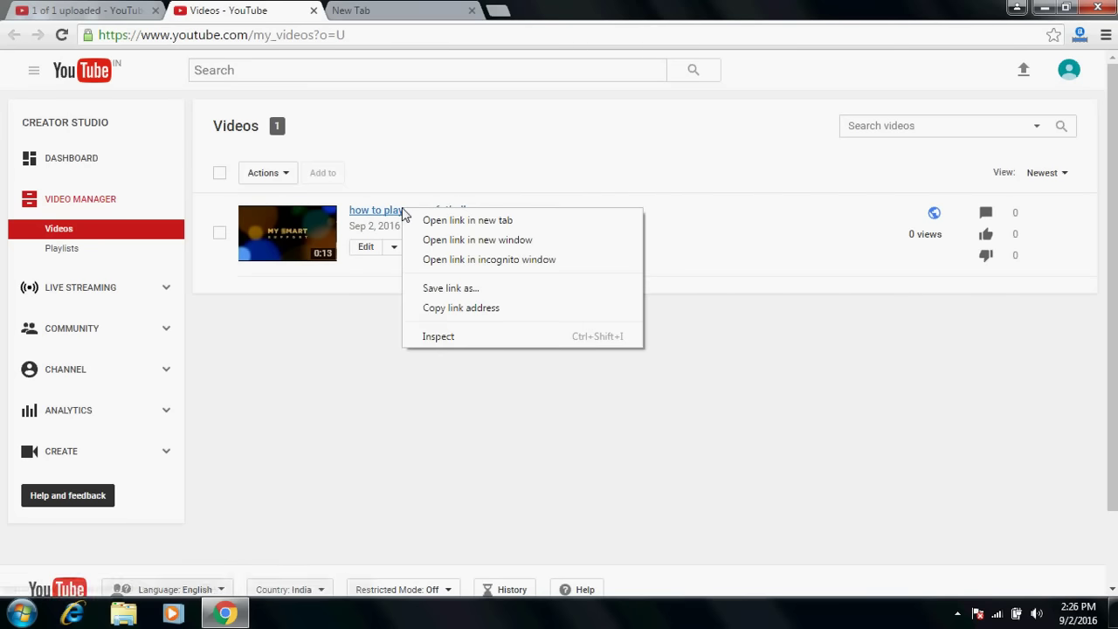
left_click(449, 219)
left_click(392, 10)
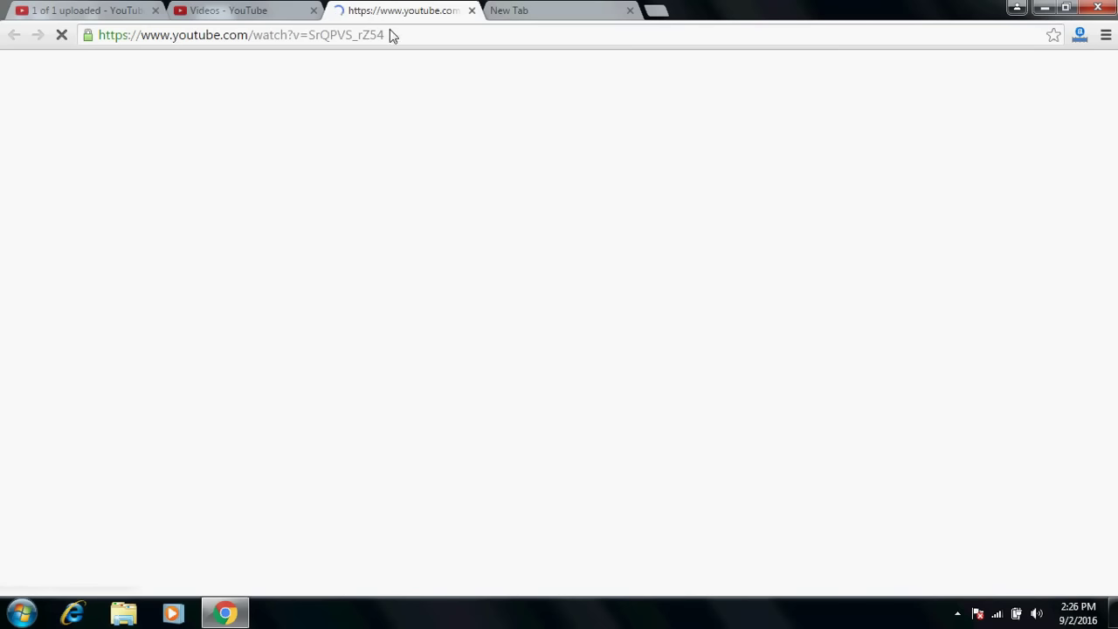
left_click(472, 9)
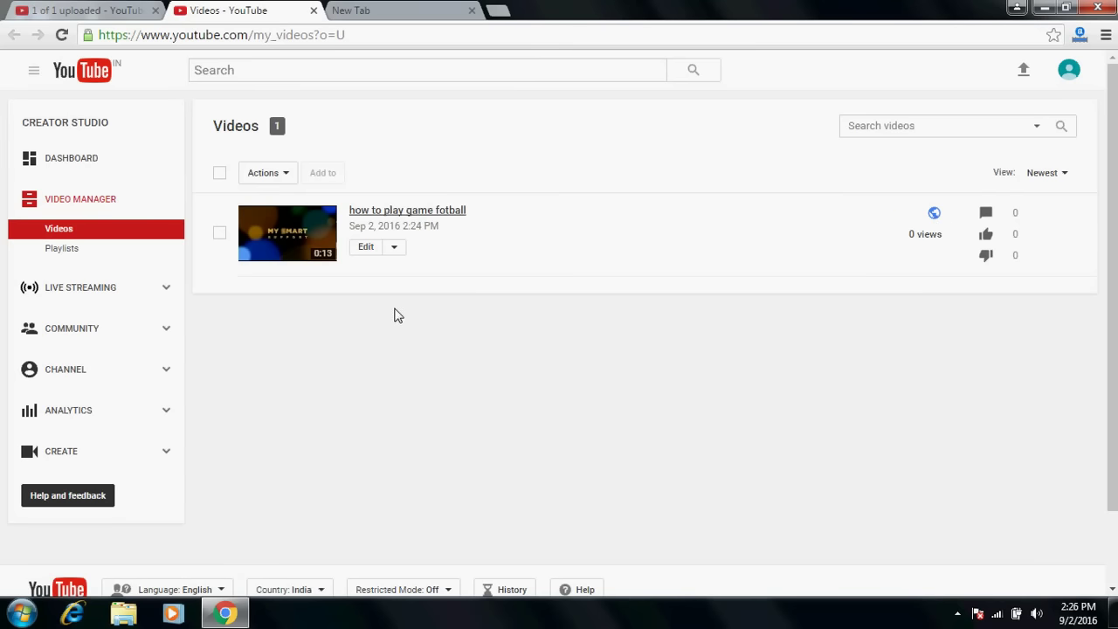
Step: Start phone verification from the channel's Status and Features page and choose India as the country
left_click(76, 376)
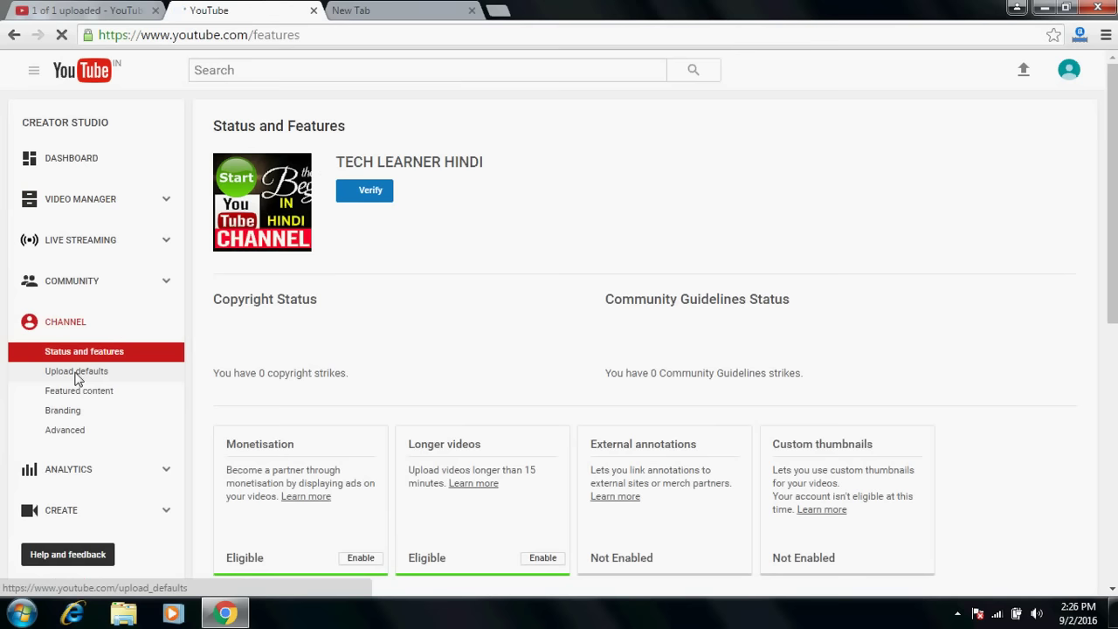
left_click(367, 200)
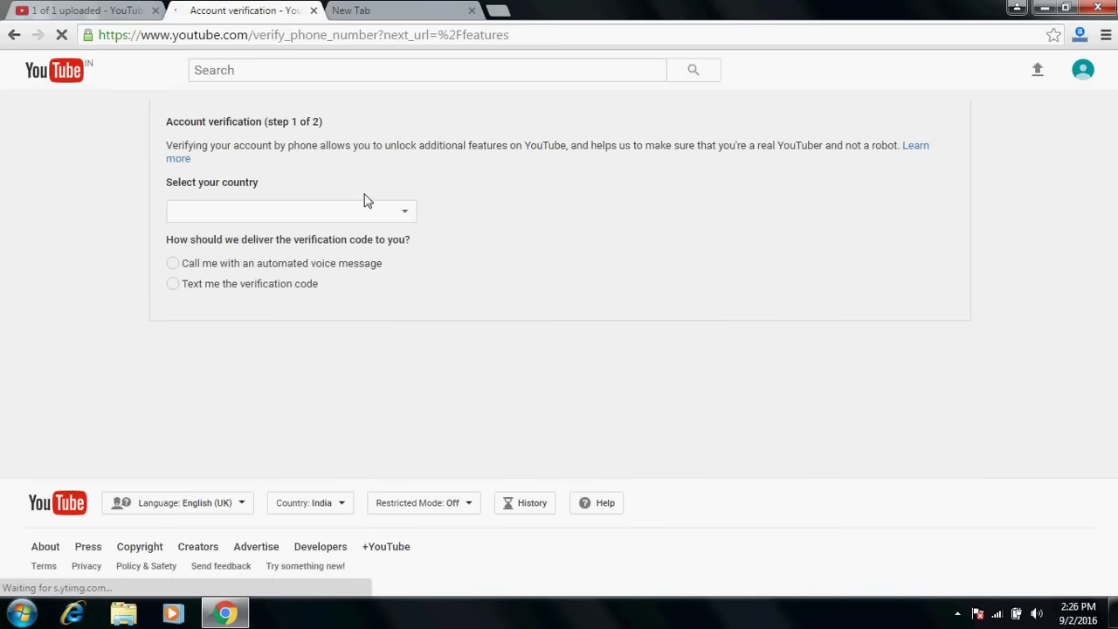
left_click(314, 212)
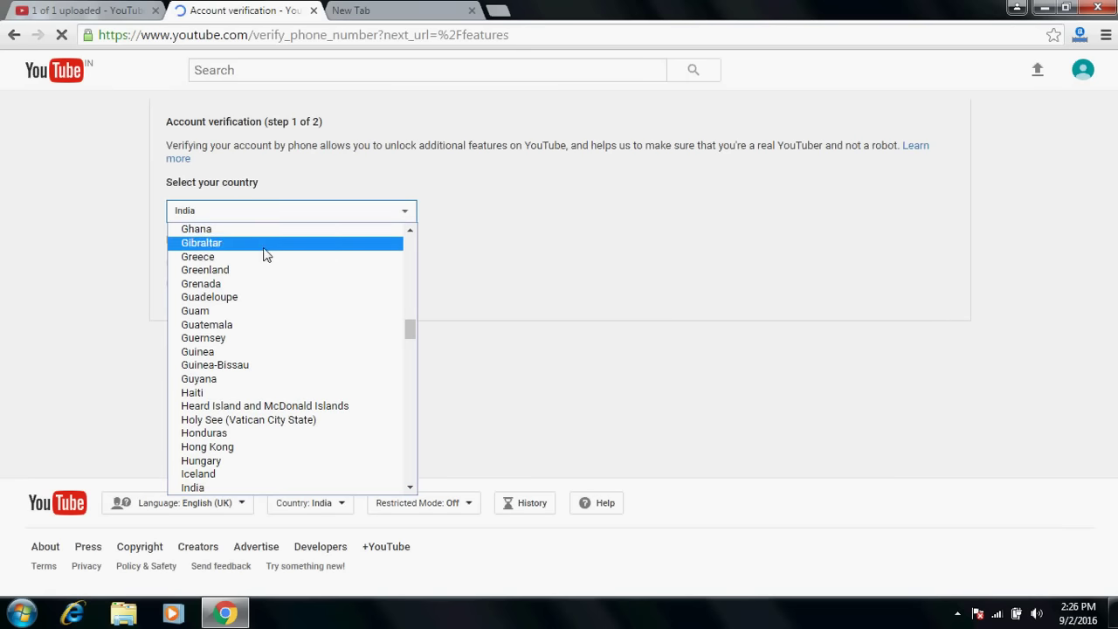
mouse_move(415, 326)
left_mouse_down()
mouse_move(410, 238)
mouse_move(413, 320)
left_mouse_up()
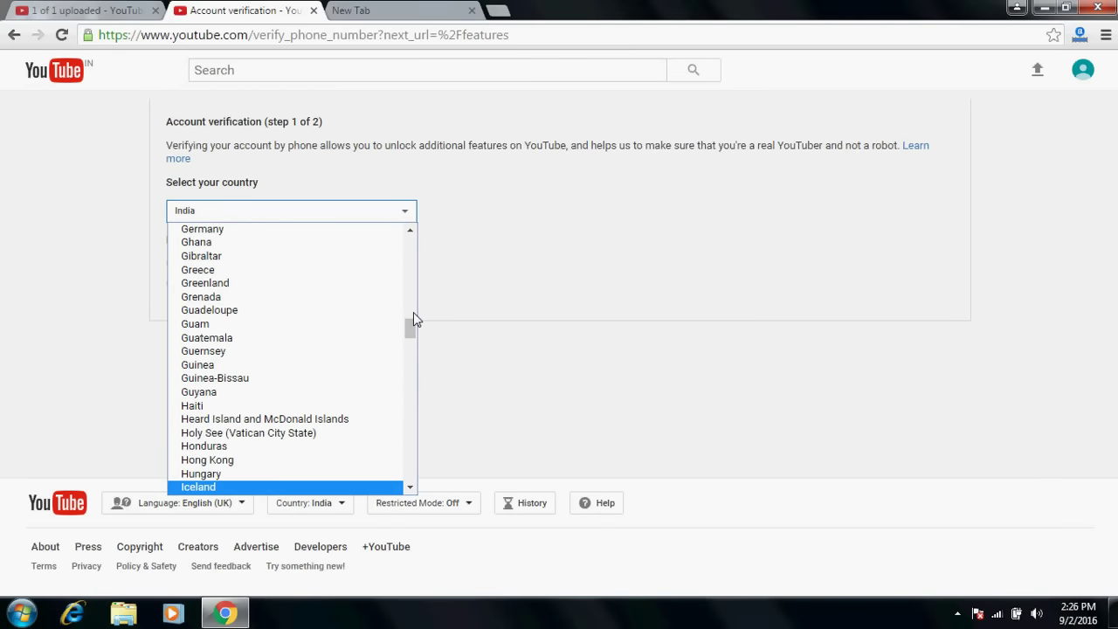
scroll(225, 458, "down", 4)
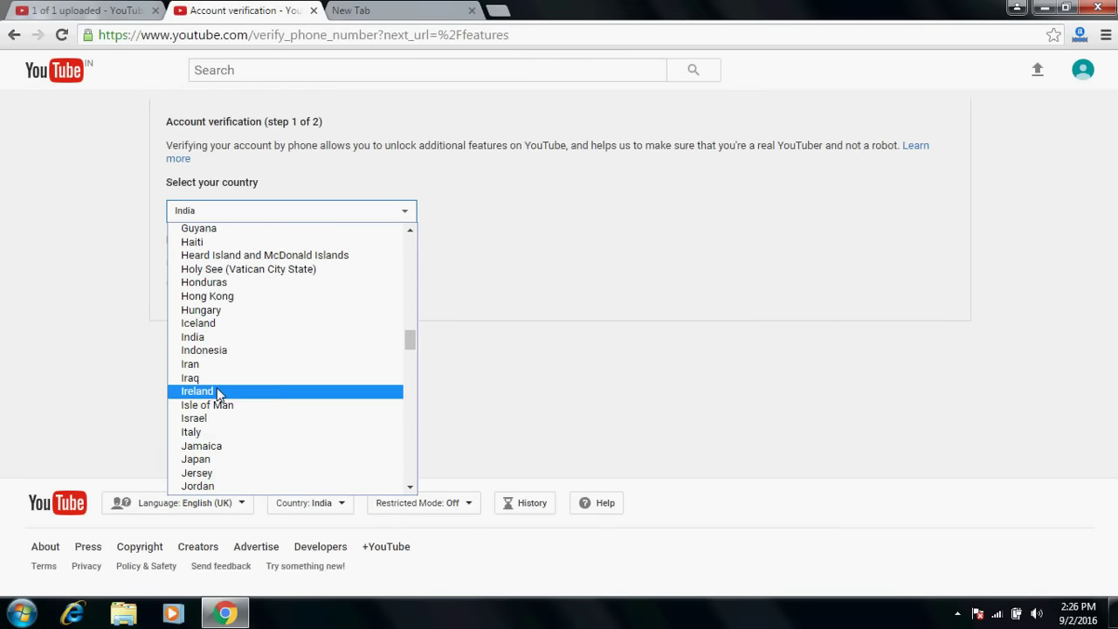
left_click(212, 337)
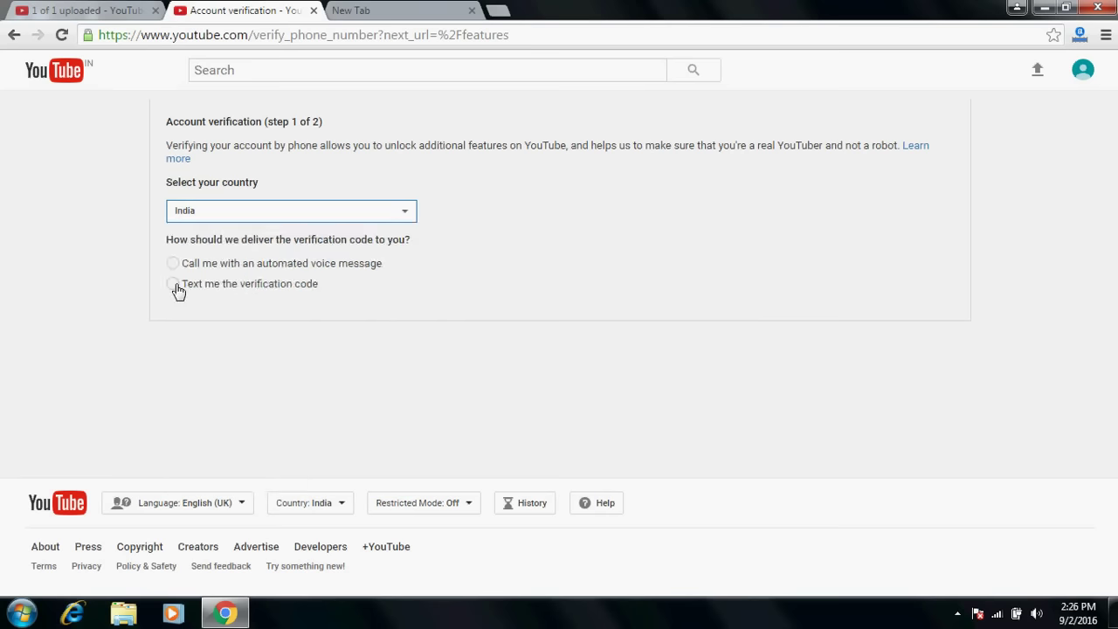
Step: Request the verification code by text message and submit the account's phone number
left_click(177, 288)
left_click(201, 382)
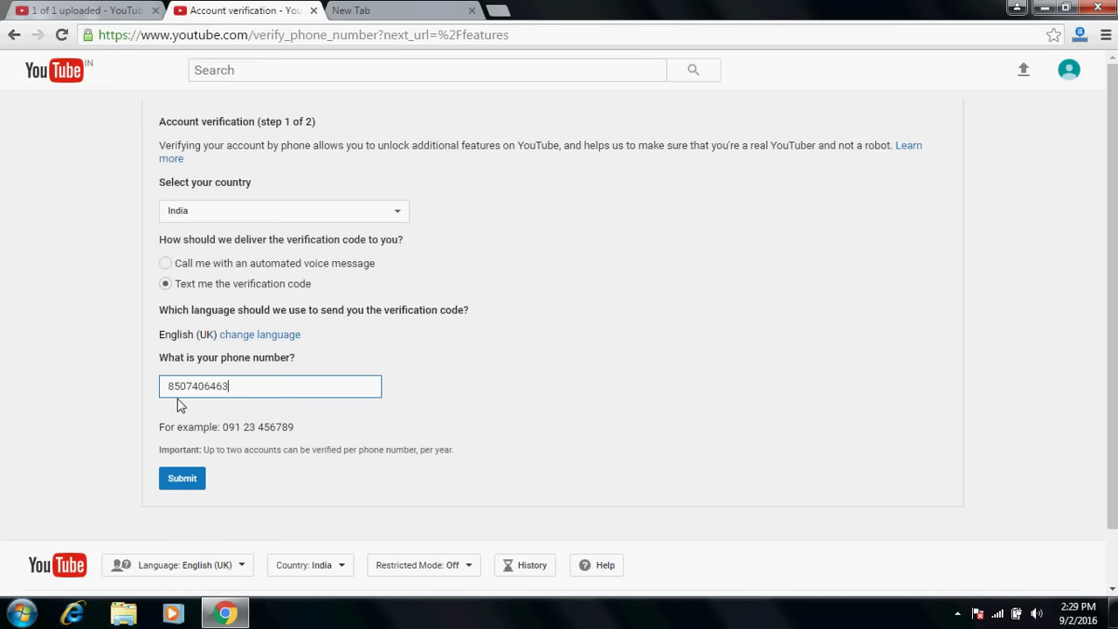
left_click(188, 483)
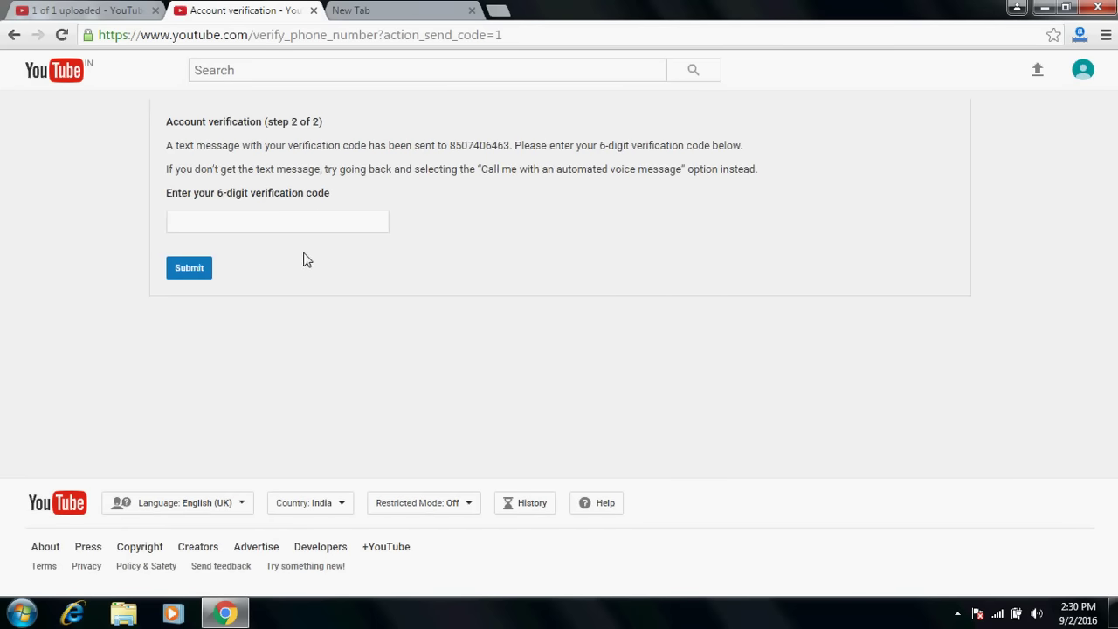
Step: Submit the 6-digit verification code and continue back to the channel's features
left_click(288, 226)
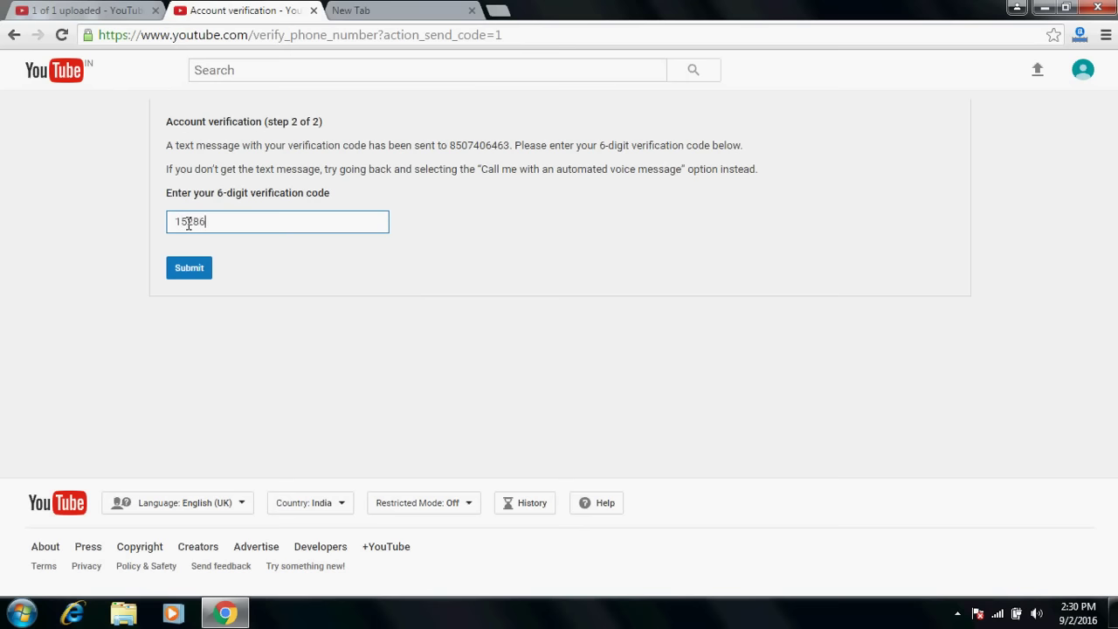
left_click(187, 270)
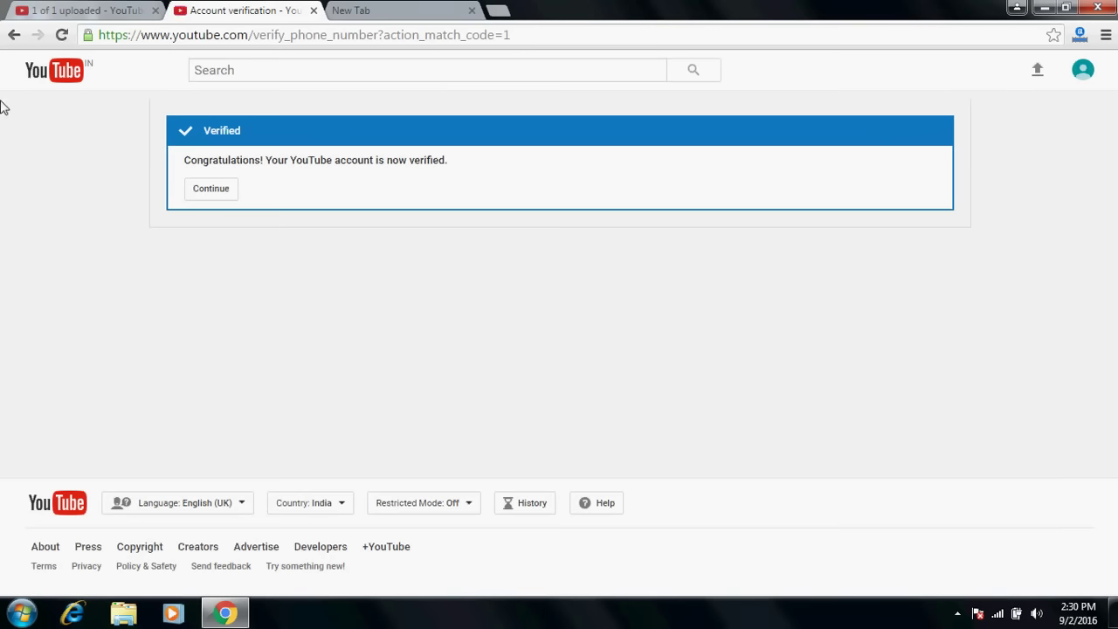
left_click(199, 196)
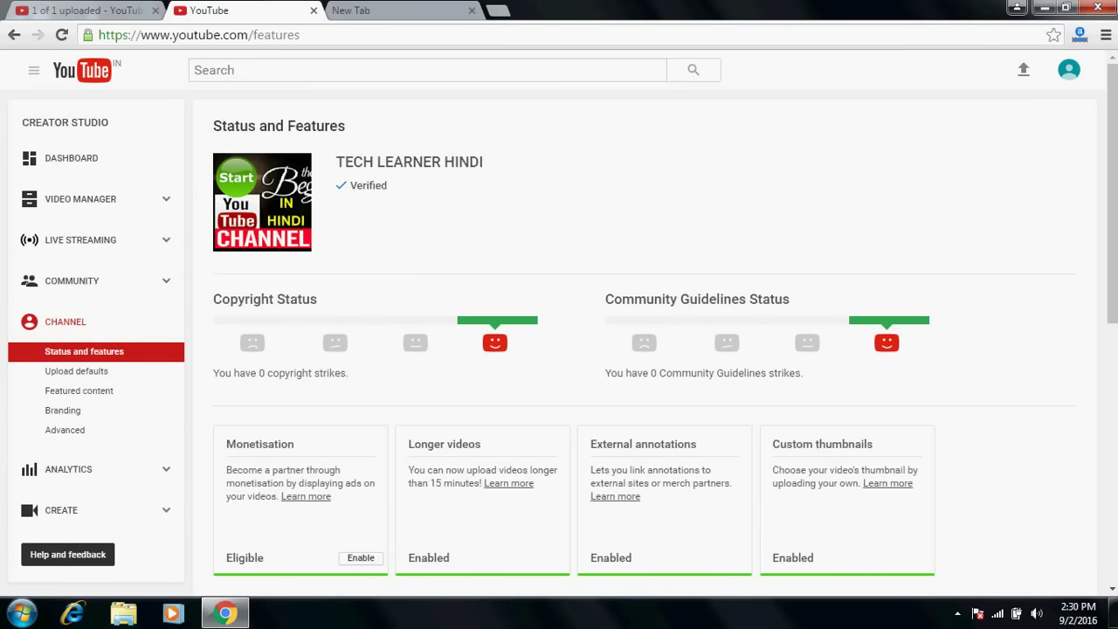
Step: Choose to enable the eligible Monetisation feature and bring up the agreement for enabling the account
scroll(224, 457, "down", 1)
scroll(224, 457, "down", 1)
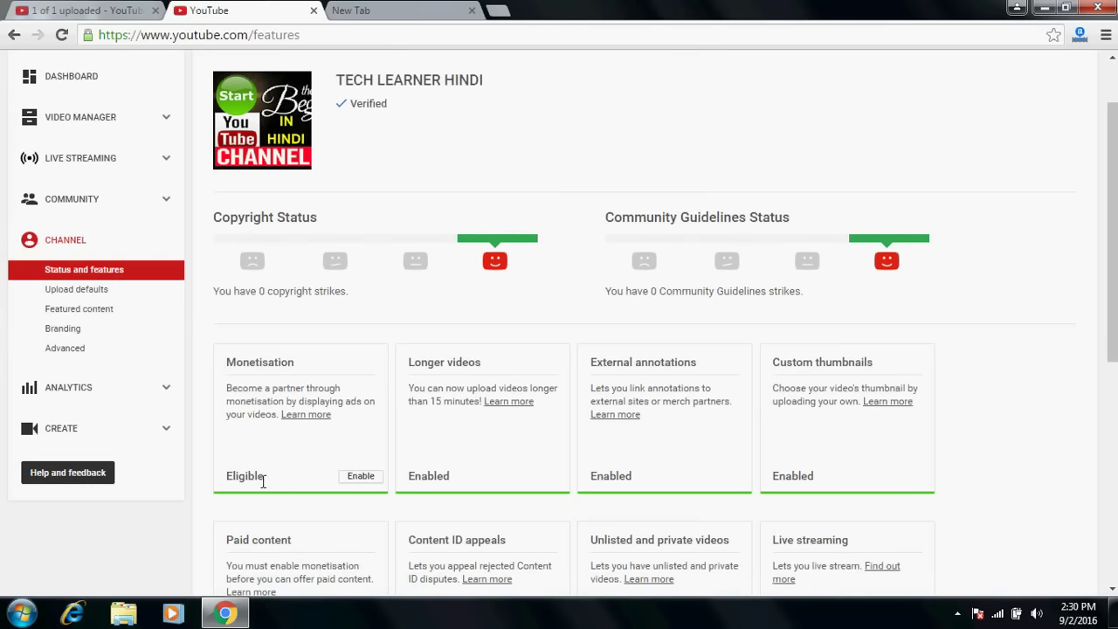
left_click(360, 479)
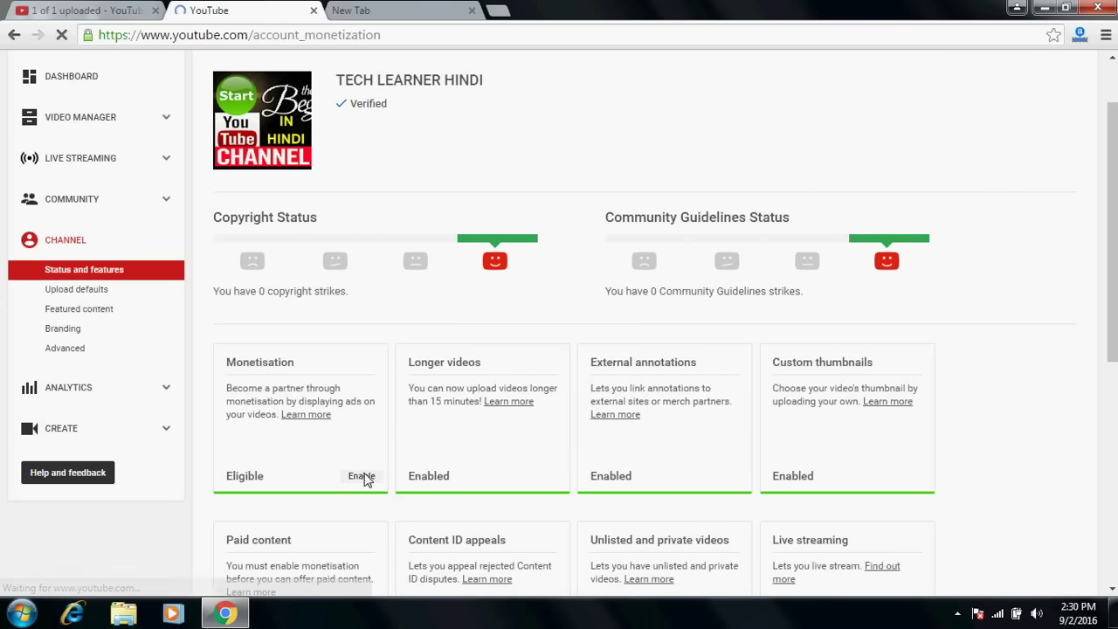
left_click(262, 267)
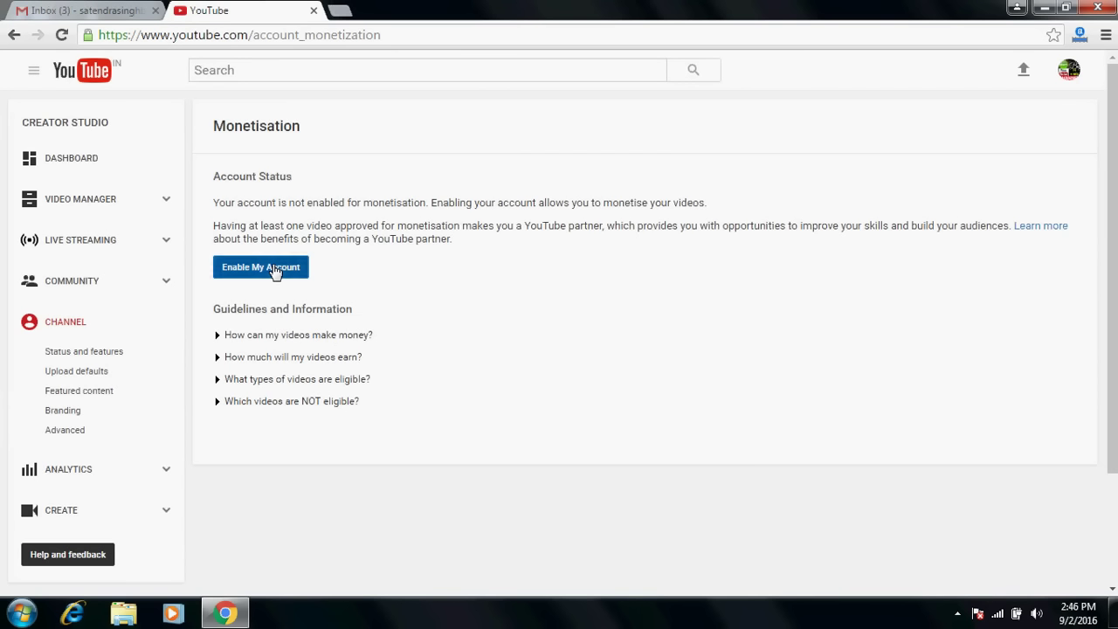
left_click(273, 270)
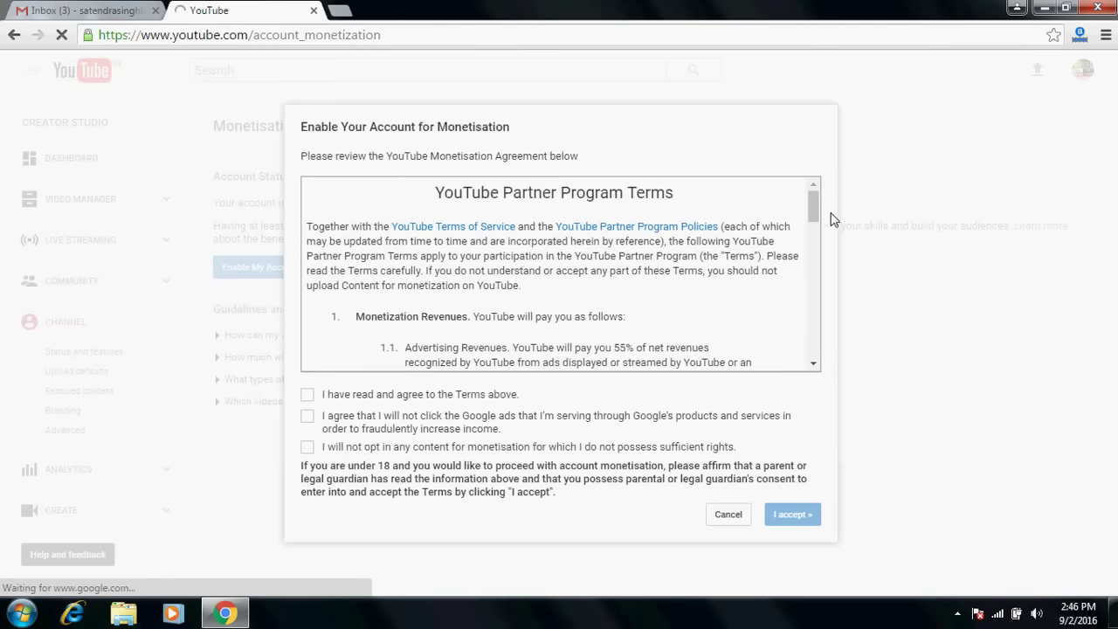
Step: Accept the partner program terms with all three declarations and monetise the videos with overlay in-video ads and skippable video ads
left_click_drag(812, 213, 814, 387)
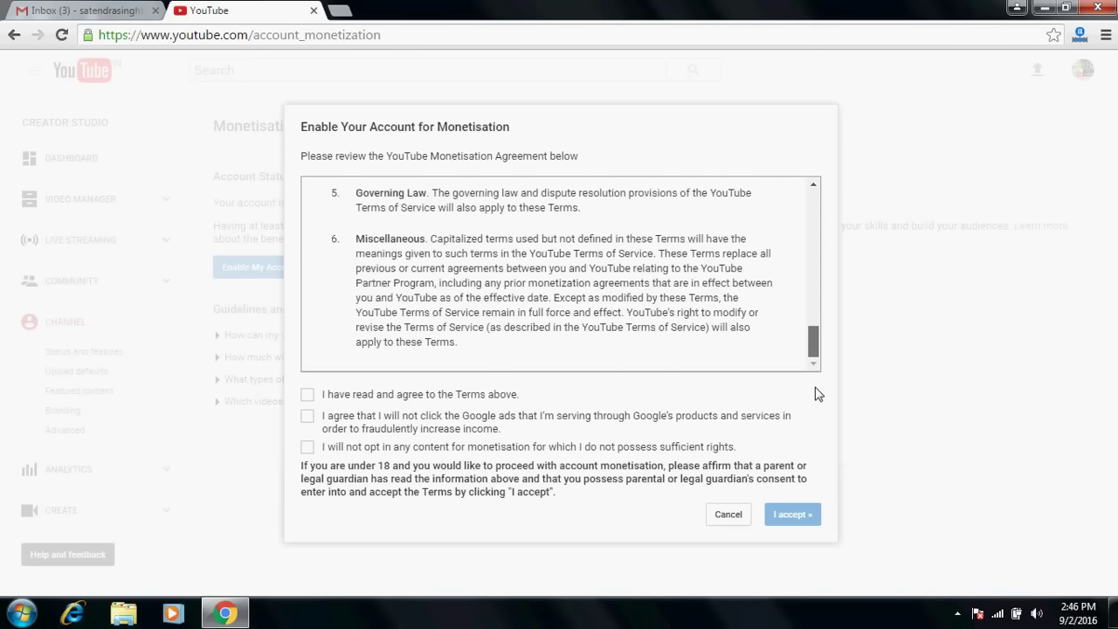
left_click(307, 395)
left_click(307, 416)
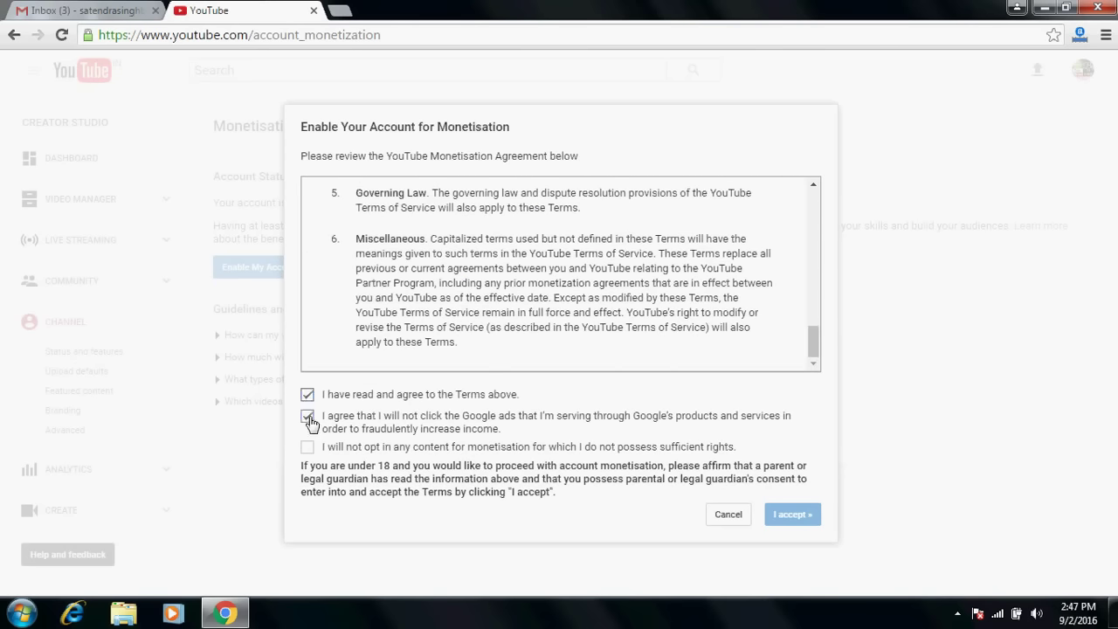
left_click(308, 448)
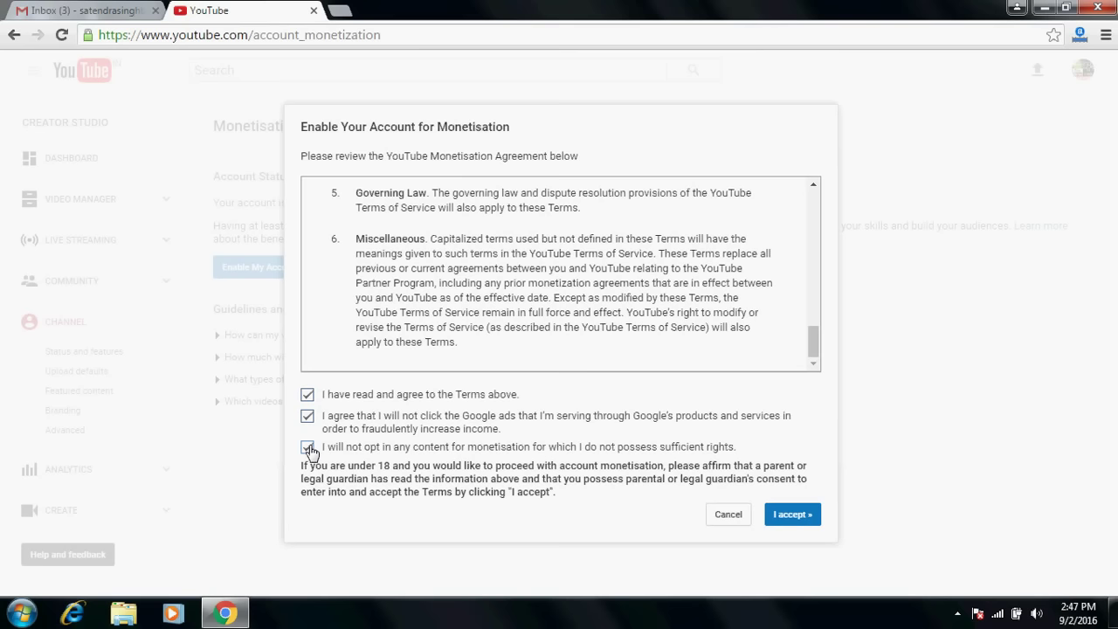
left_click(795, 515)
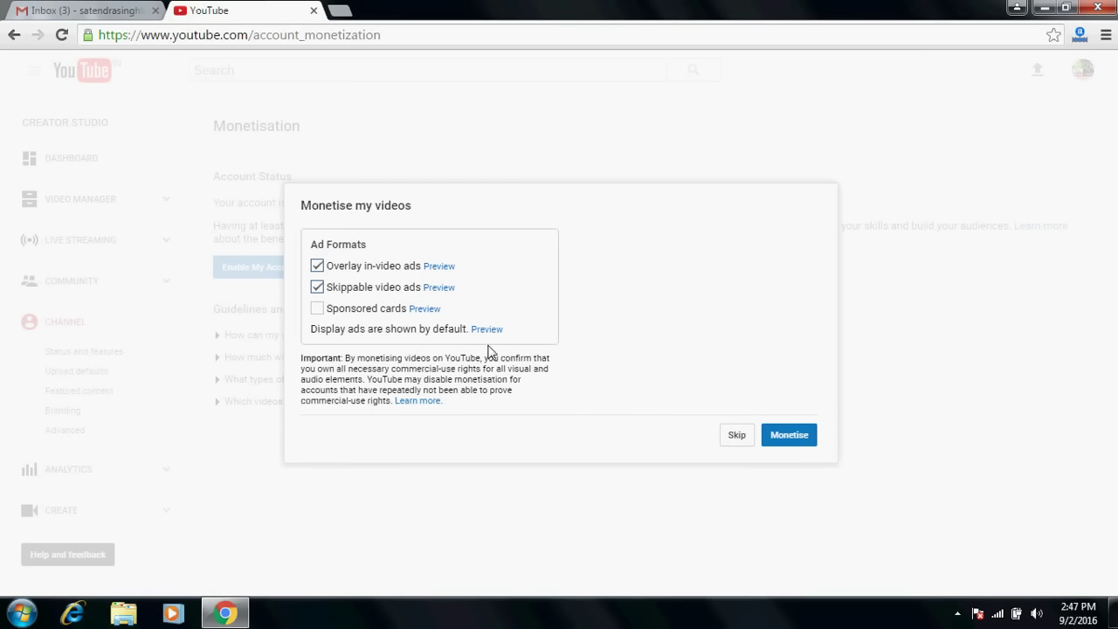
left_click(784, 441)
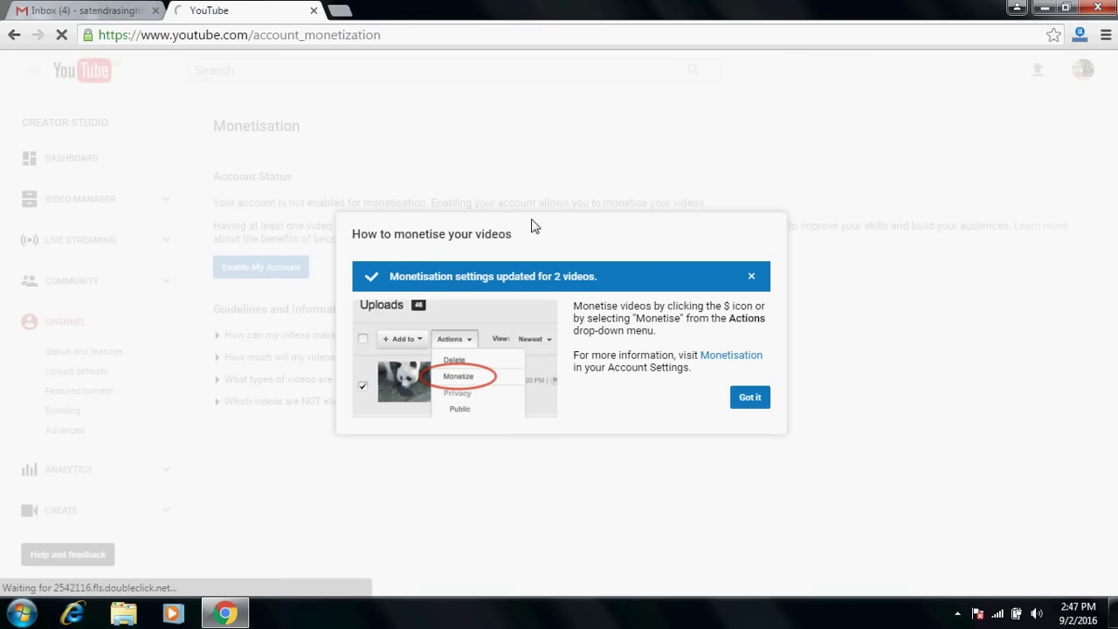
left_click(747, 404)
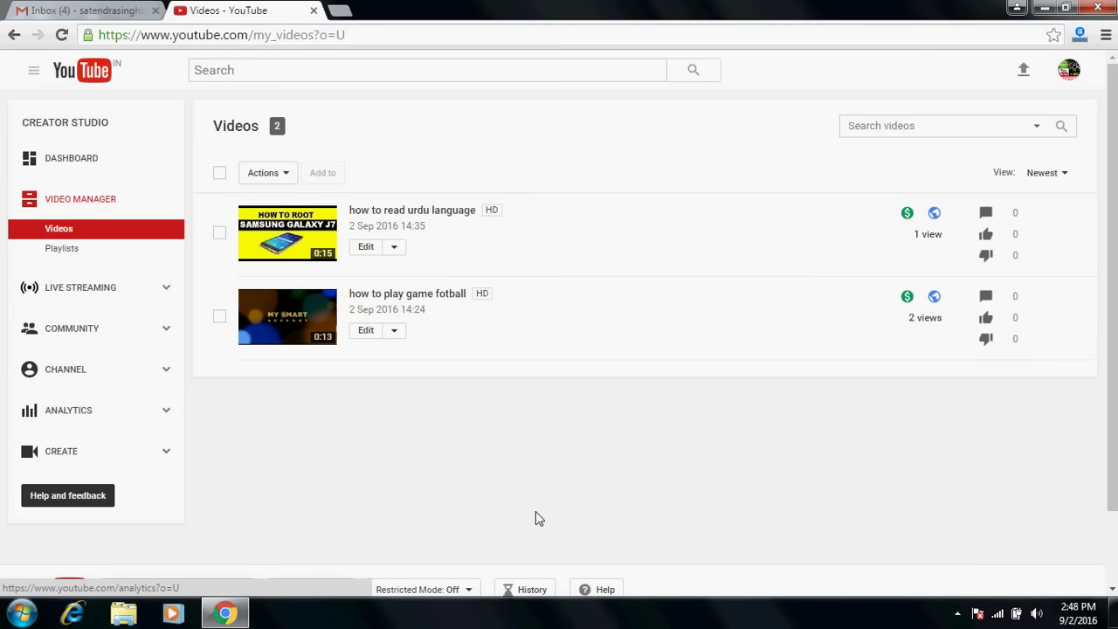
Step: Review the channel's feature status and Monetisation page, and read YouTube's message about getting paid for videos in Gmail
left_click(76, 378)
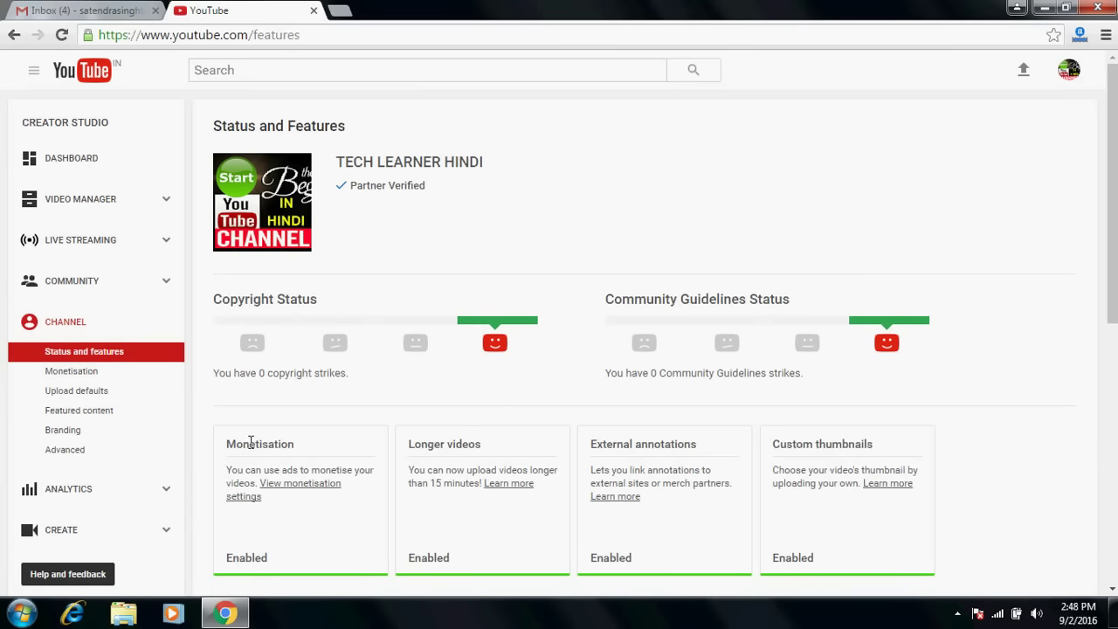
left_click(77, 375)
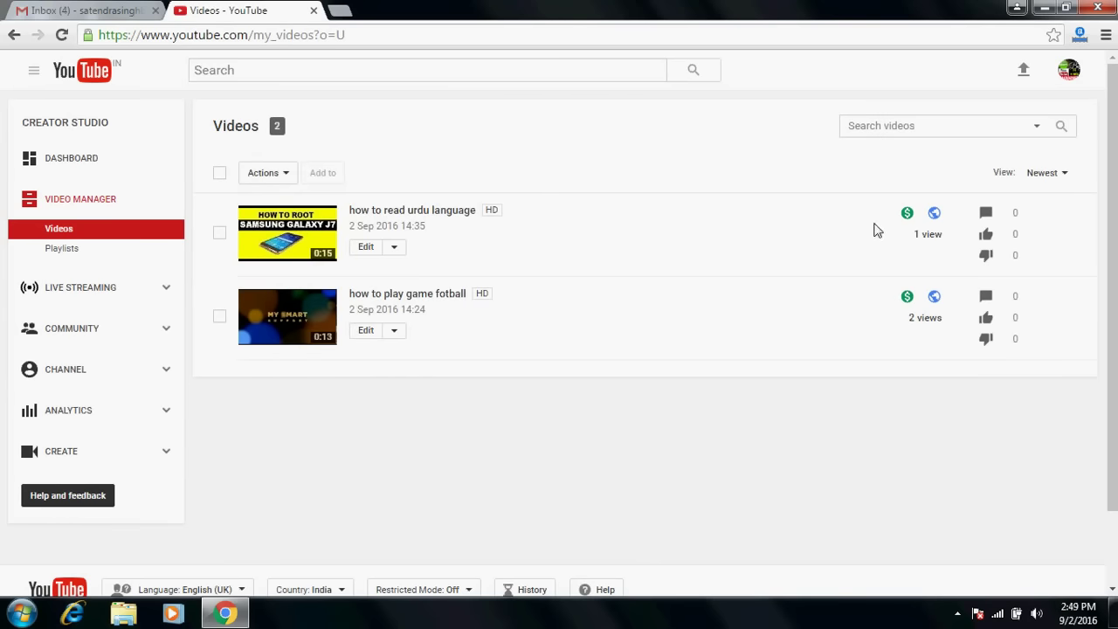
left_click(75, 9)
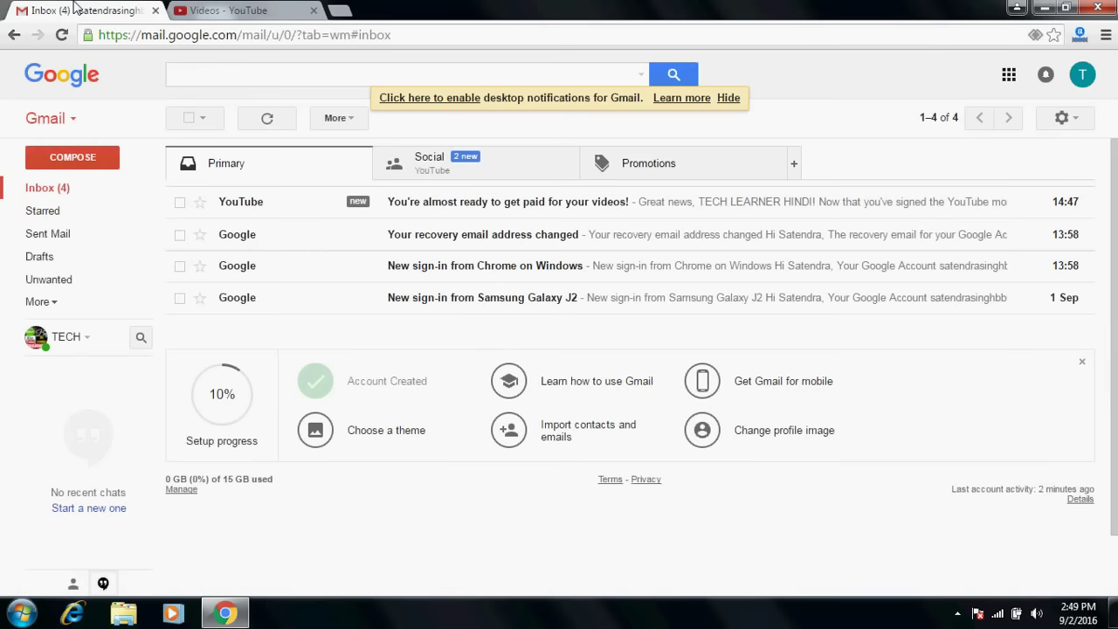
left_click(502, 211)
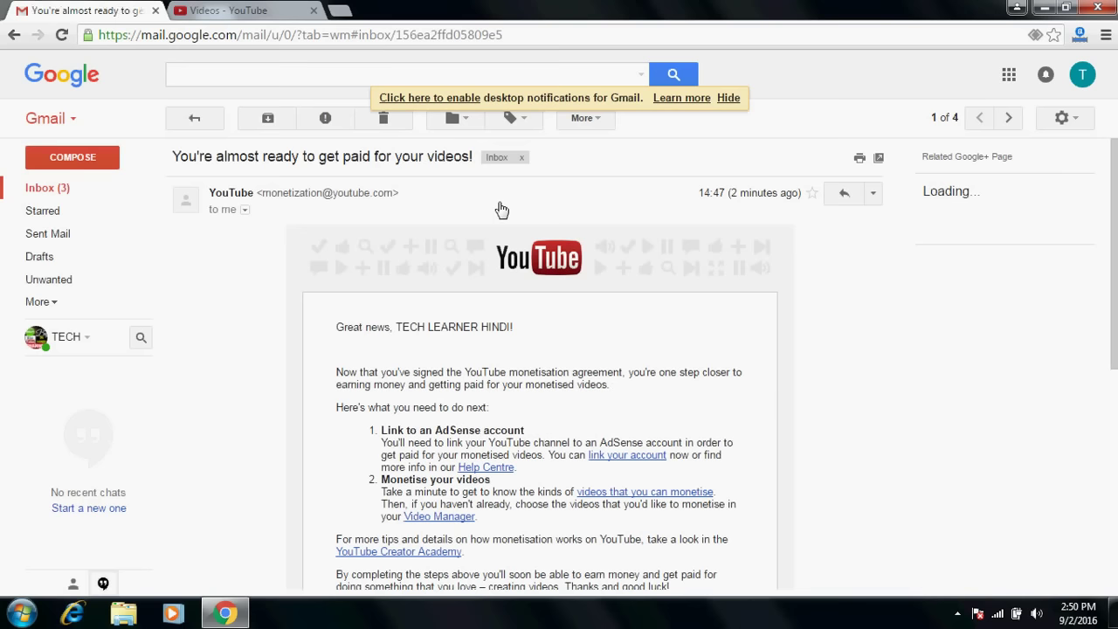
scroll(341, 377, "down", 2)
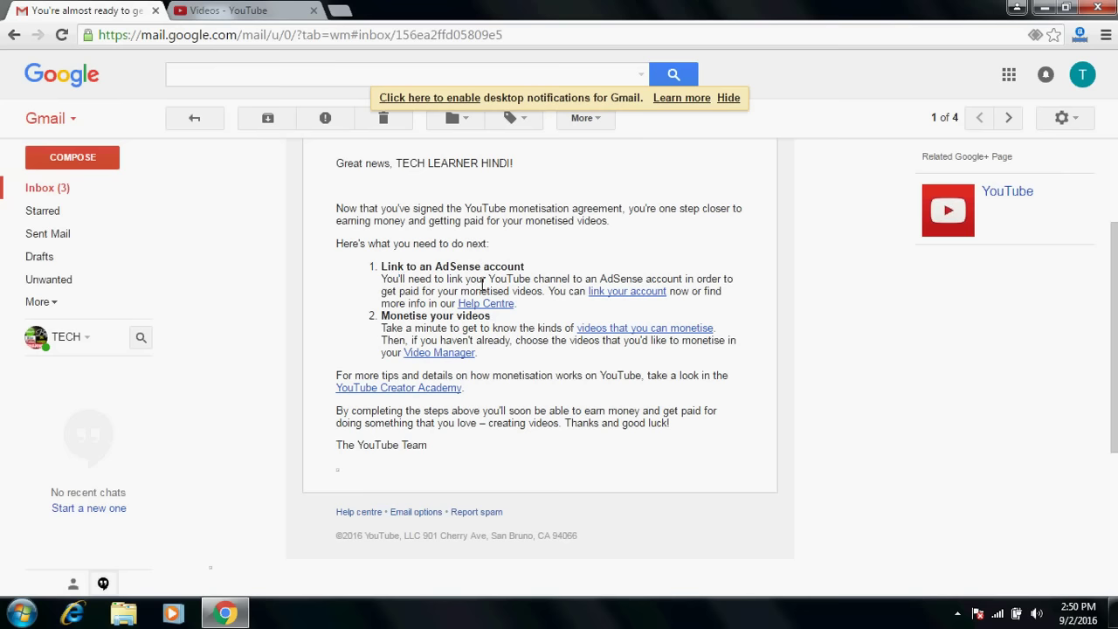
left_click(14, 35)
Step: Return to YouTube, expand "How will I be paid?" in the channel's Monetisation settings and open the AdSense association page
left_click(201, 9)
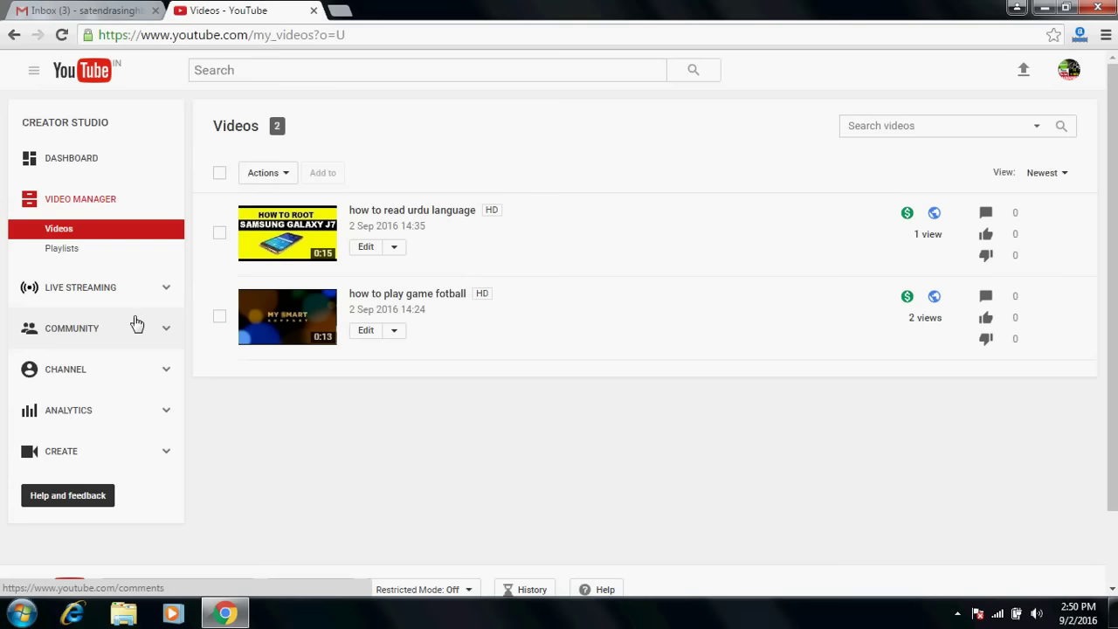
left_click(70, 376)
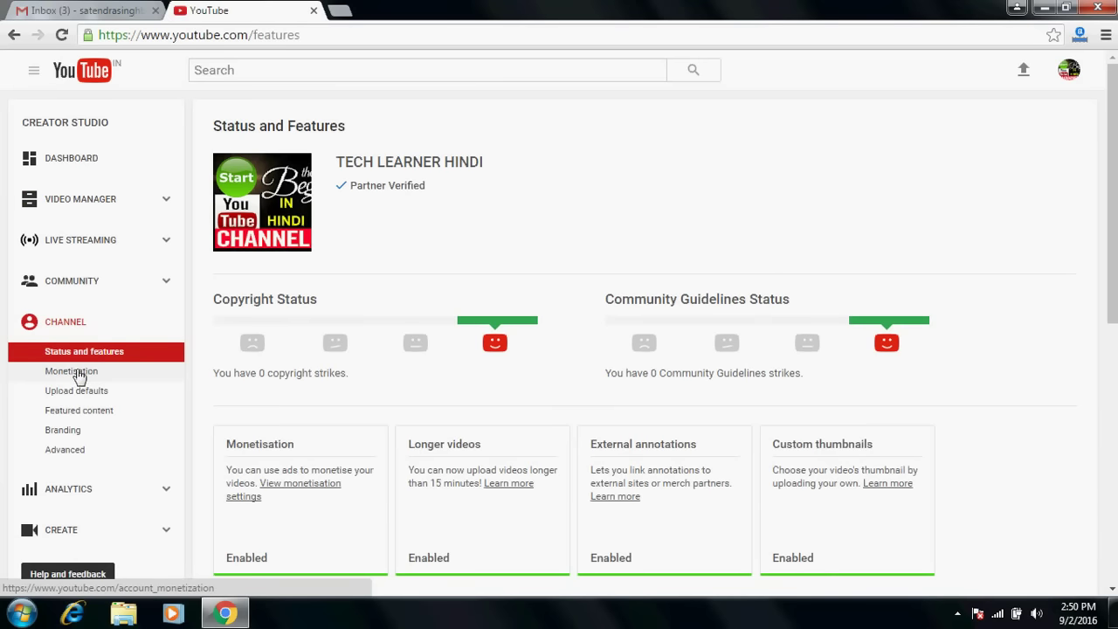
left_click(78, 375)
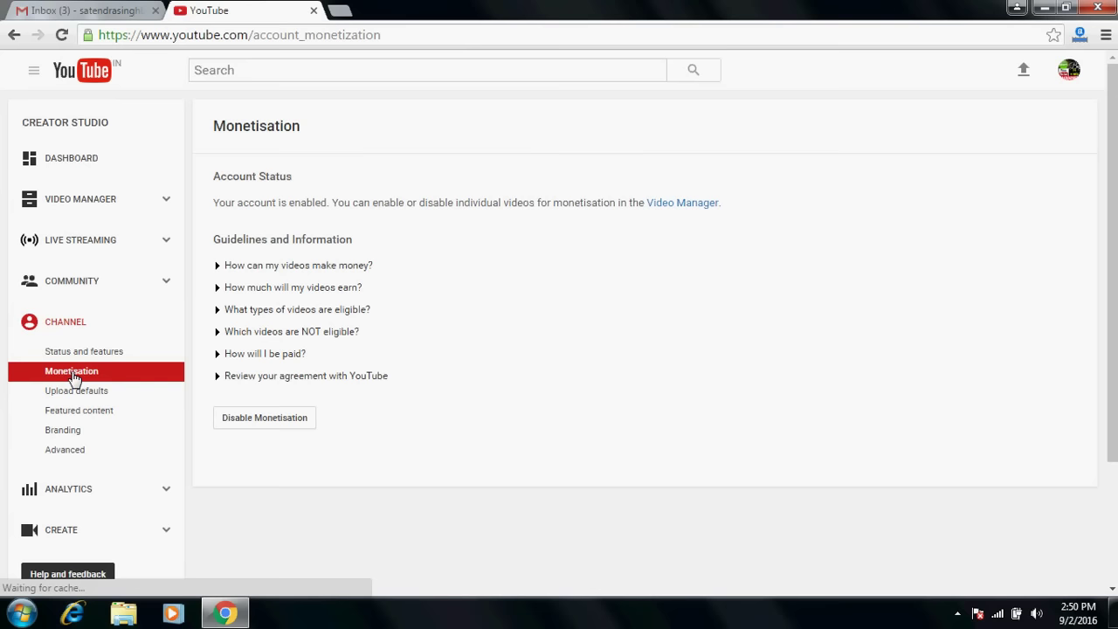
left_click(262, 359)
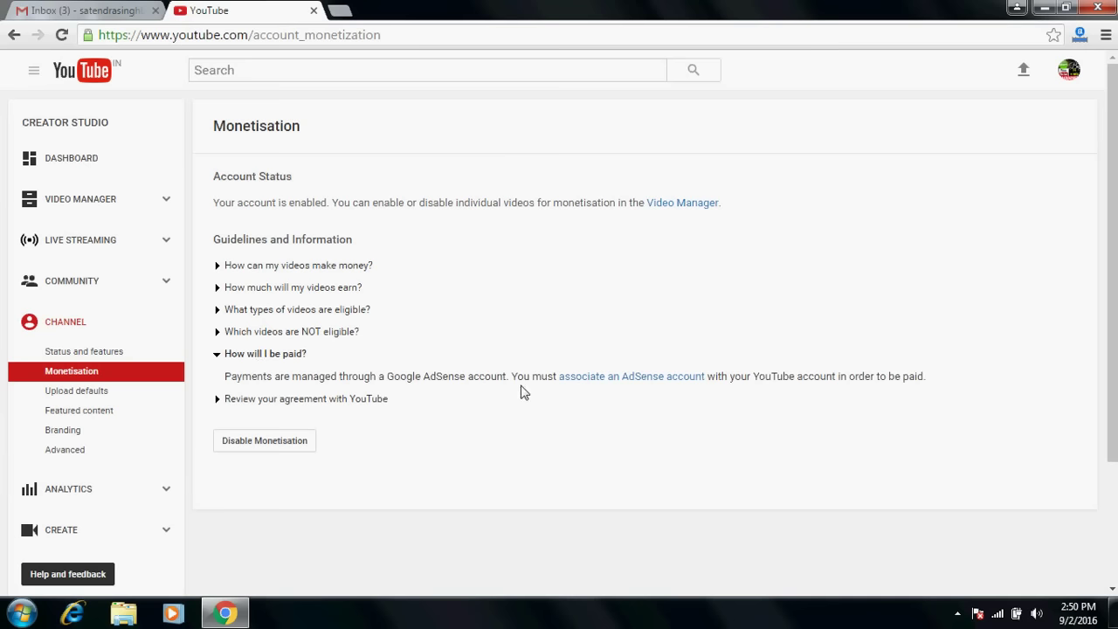
left_click(639, 381)
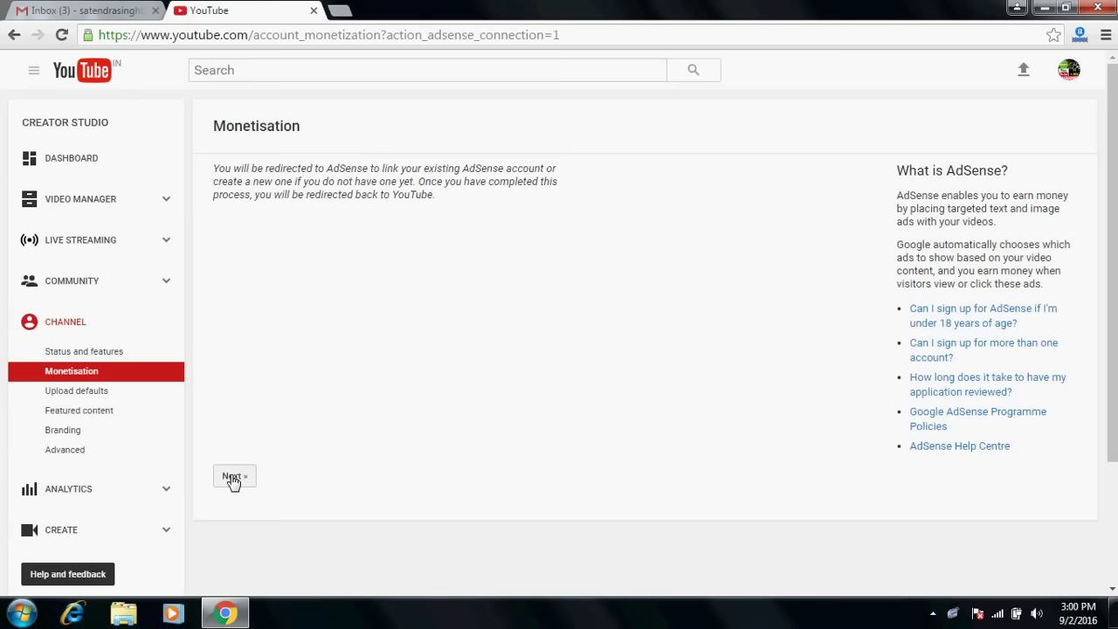
Step: Continue to AdSense and review the Your Information form's time zone, address, primary contact and email preference fields
left_click(233, 481)
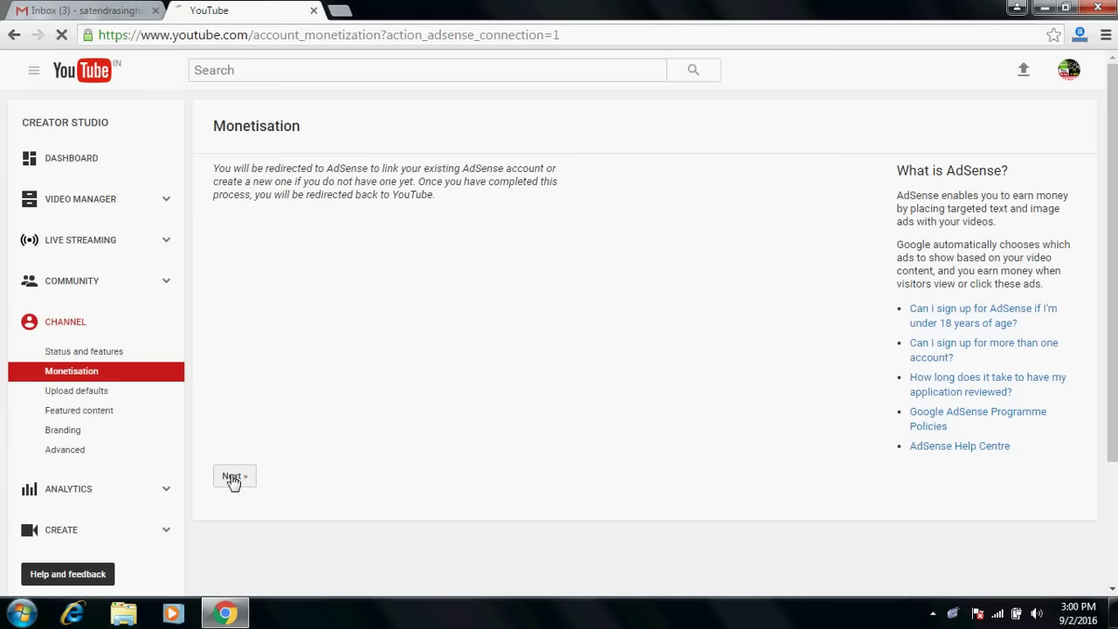
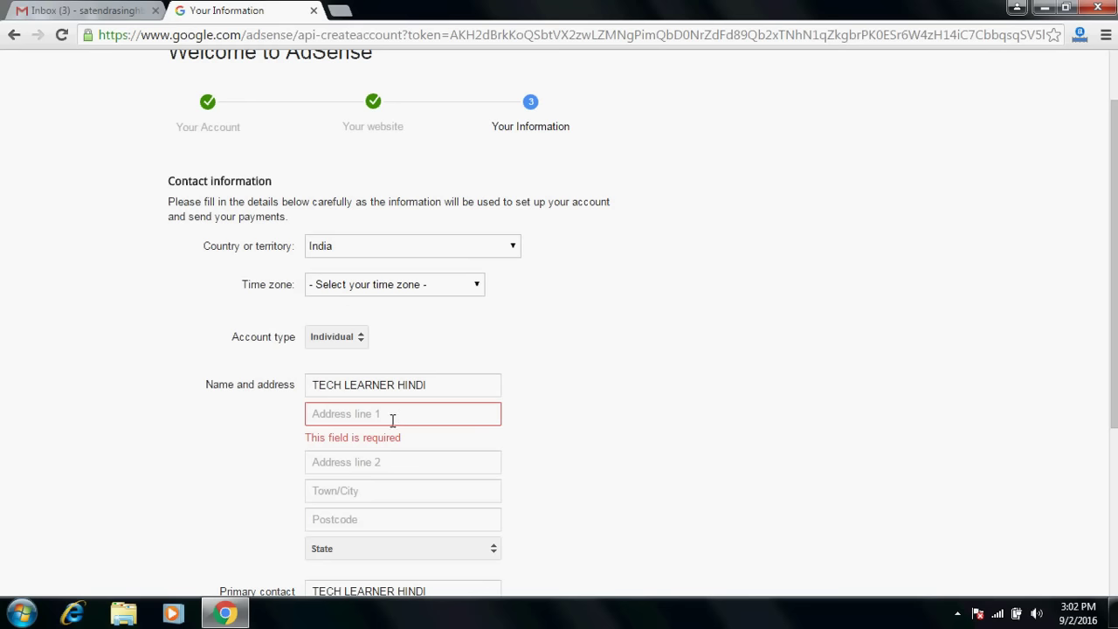
left_click(400, 414)
left_click(404, 452)
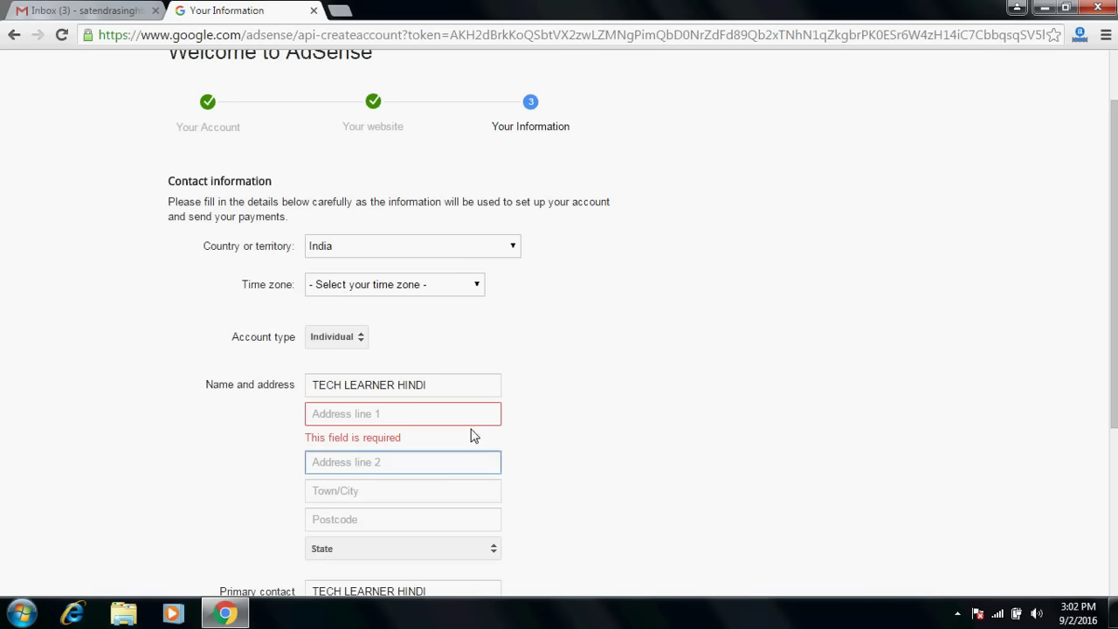
scroll(470, 435, "down", 1)
left_click(399, 408)
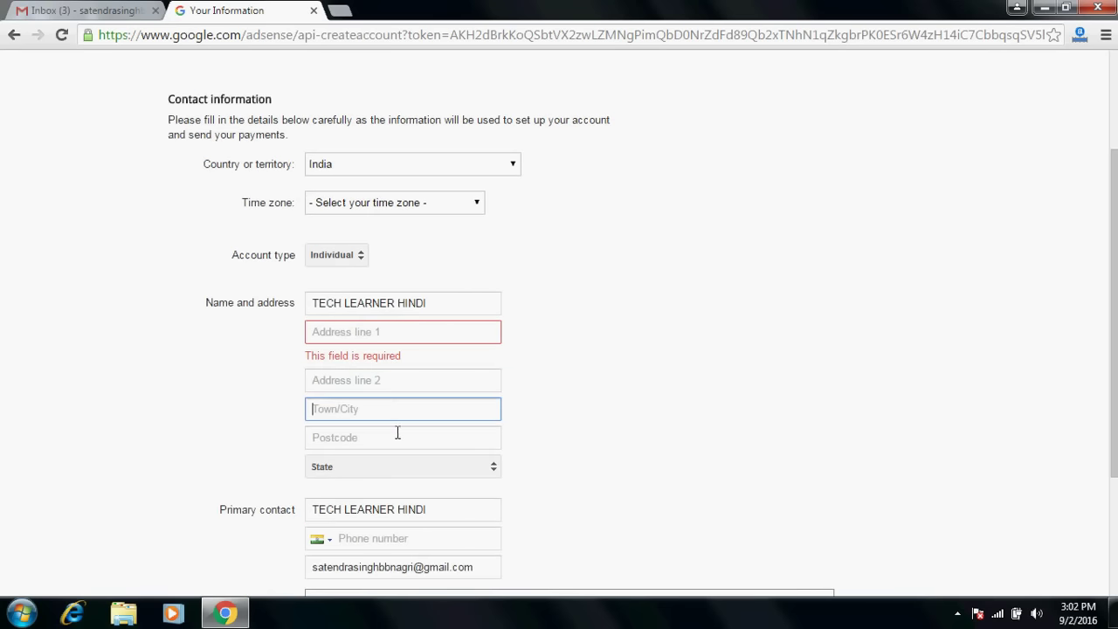
left_click(394, 441)
left_click(616, 412)
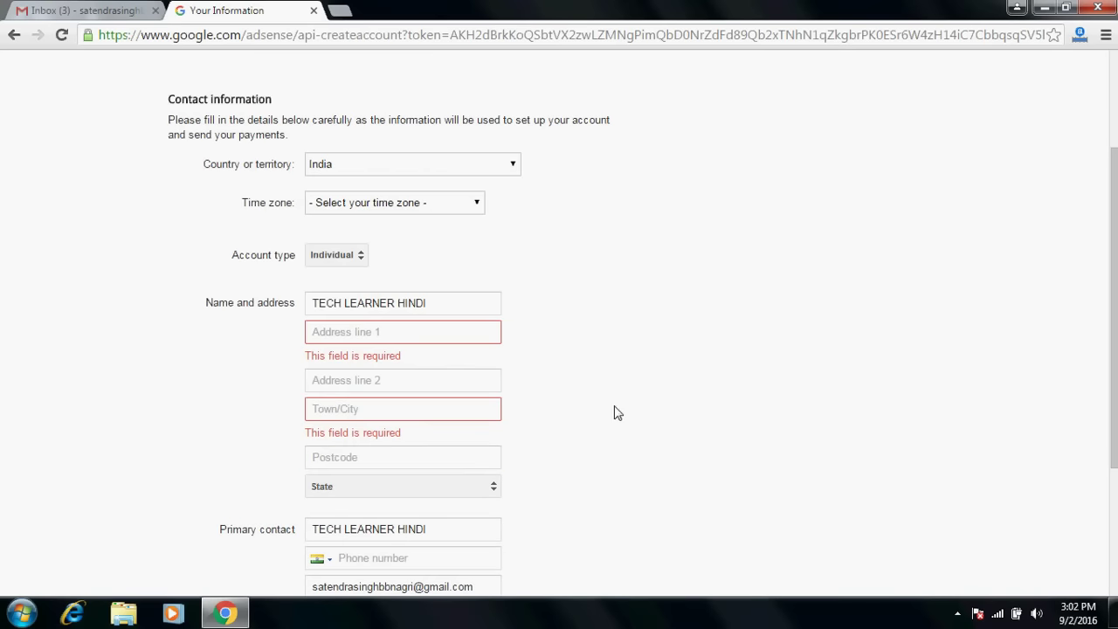
scroll(449, 469, "down", 2)
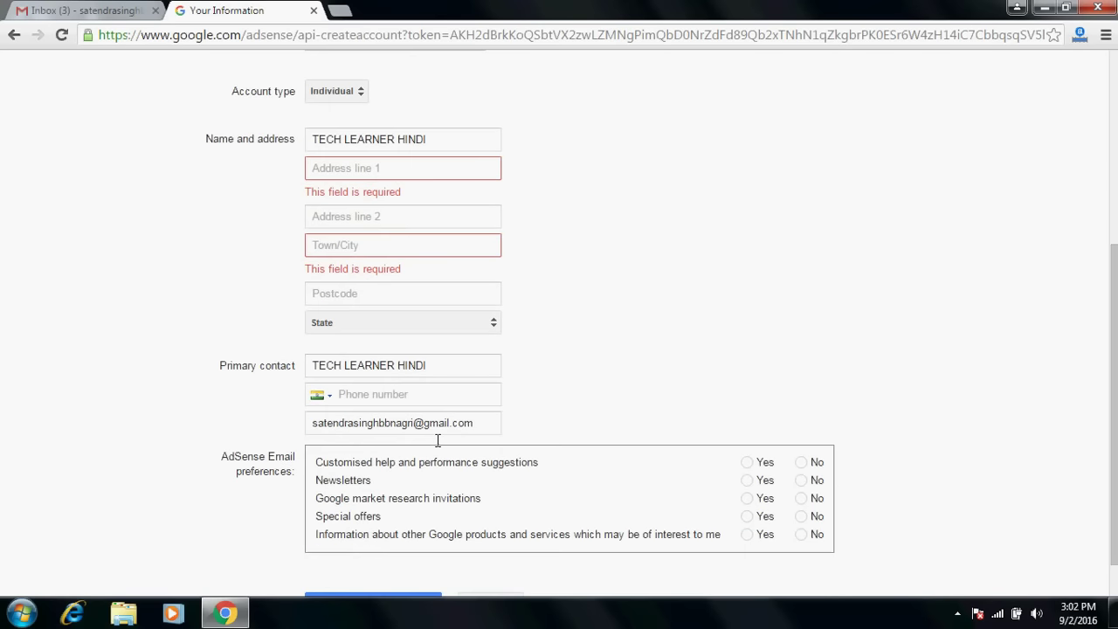
scroll(437, 446, "down", 1)
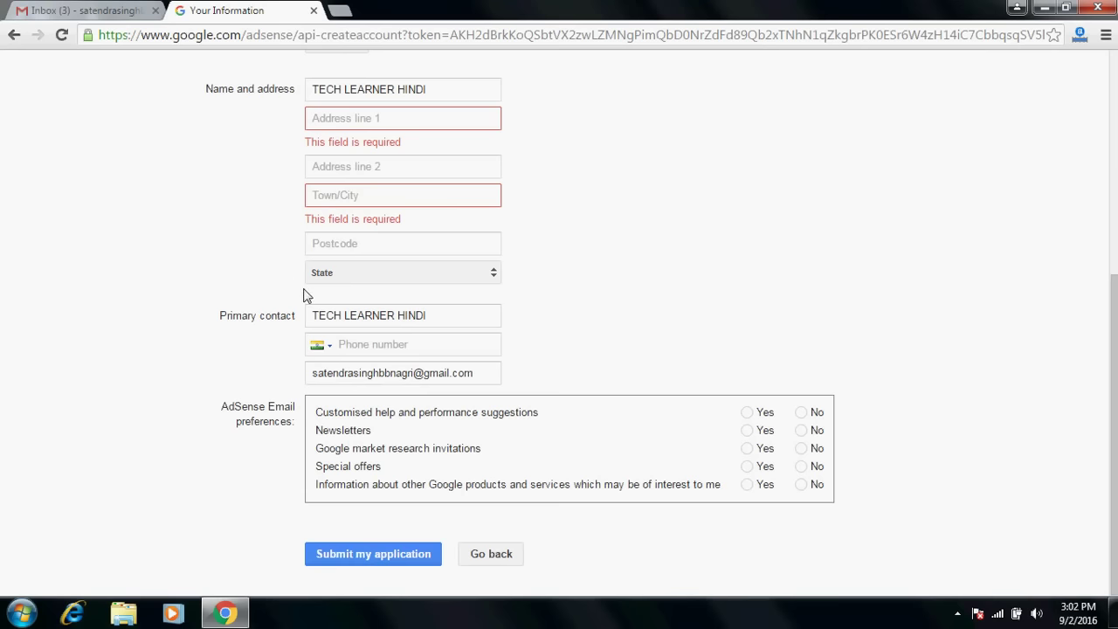
scroll(306, 294, "up", 4)
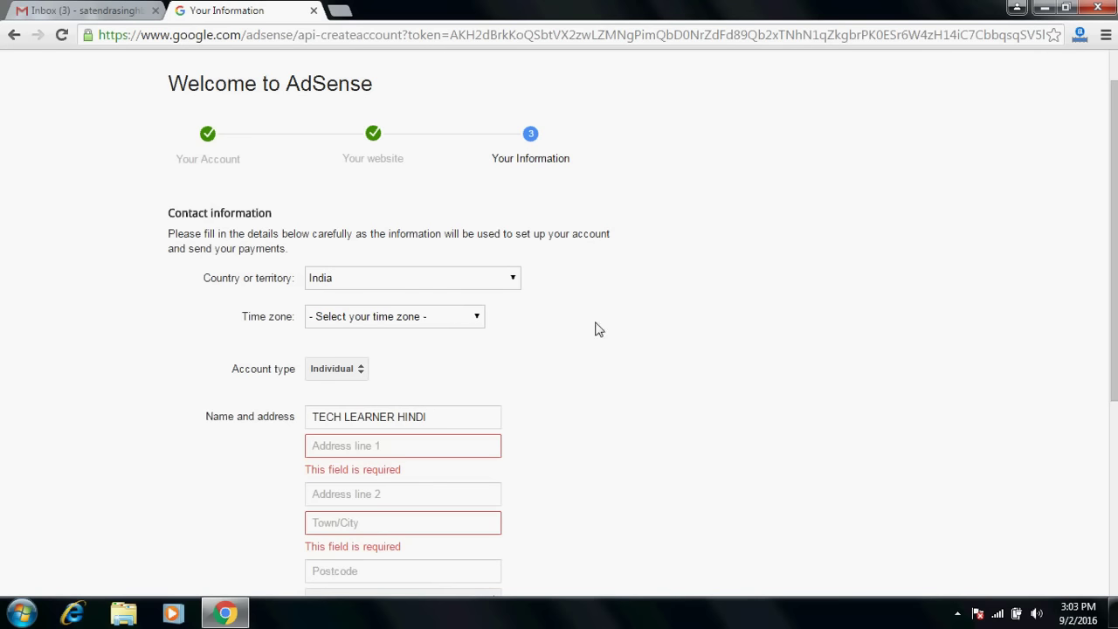
scroll(462, 349, "down", 4)
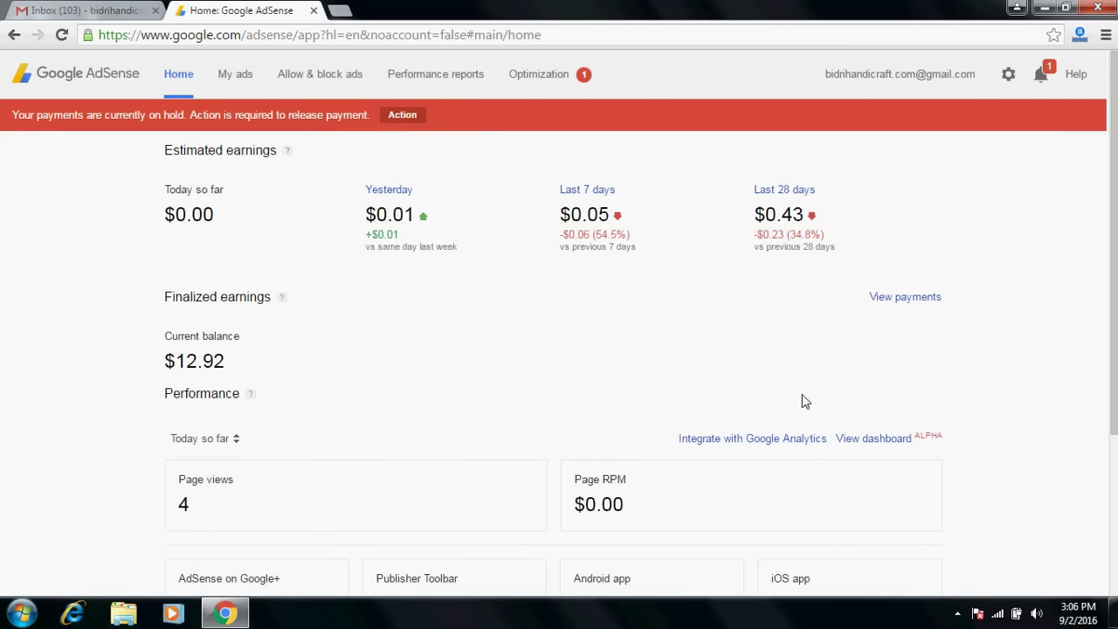
Step: Search Google for "adsense" in a new tab, open the AdSense account from the results and close the old AdSense tab
left_click(103, 12)
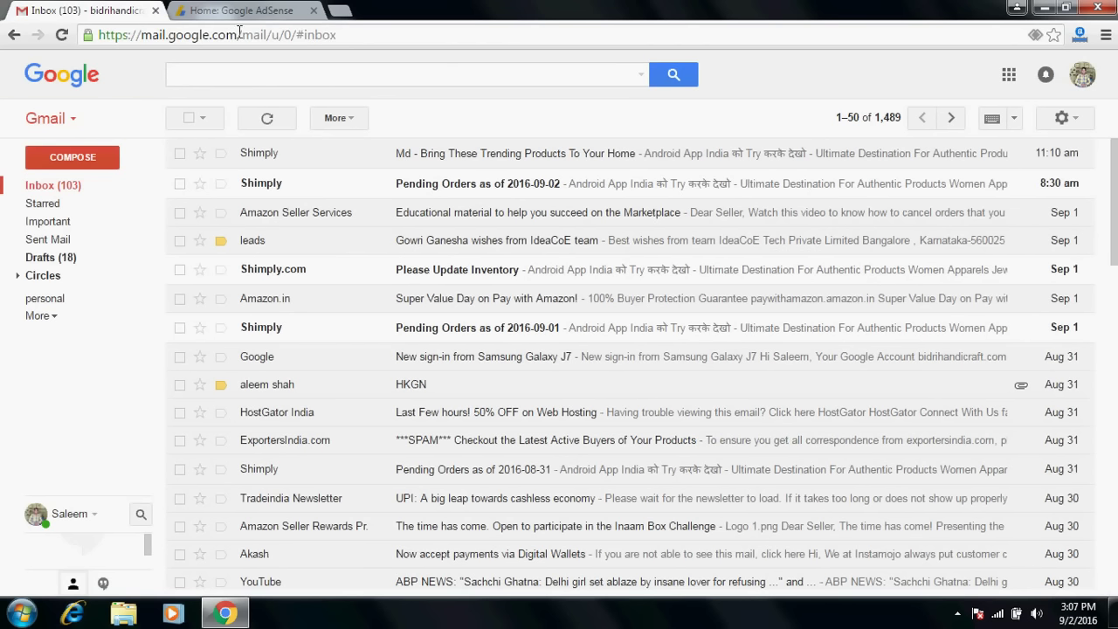
left_click(340, 10)
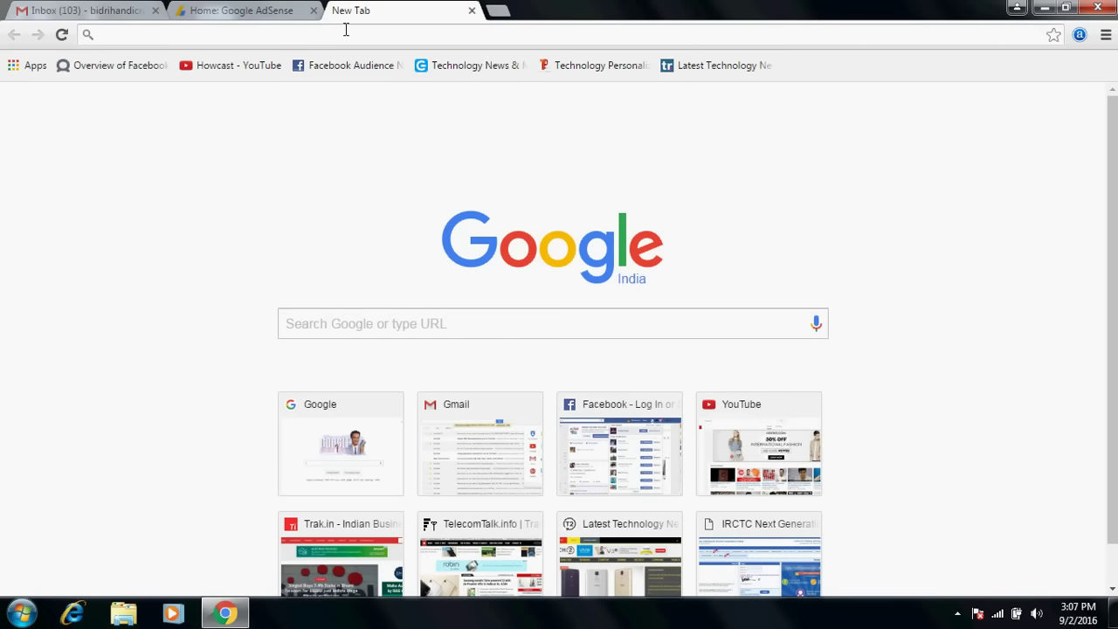
type("adsense")
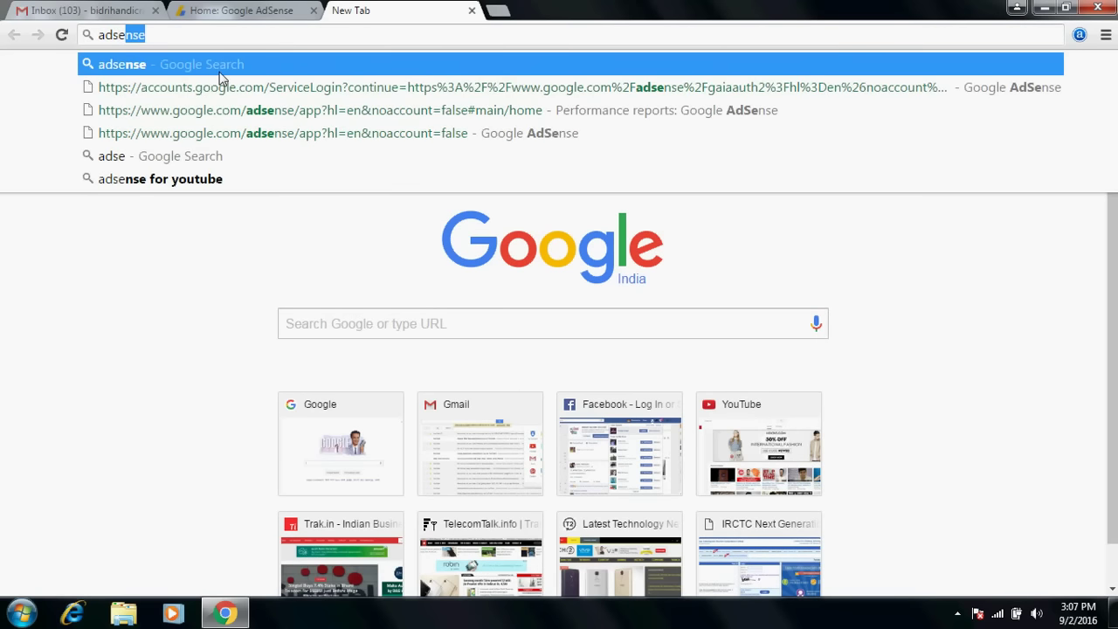
left_click(220, 70)
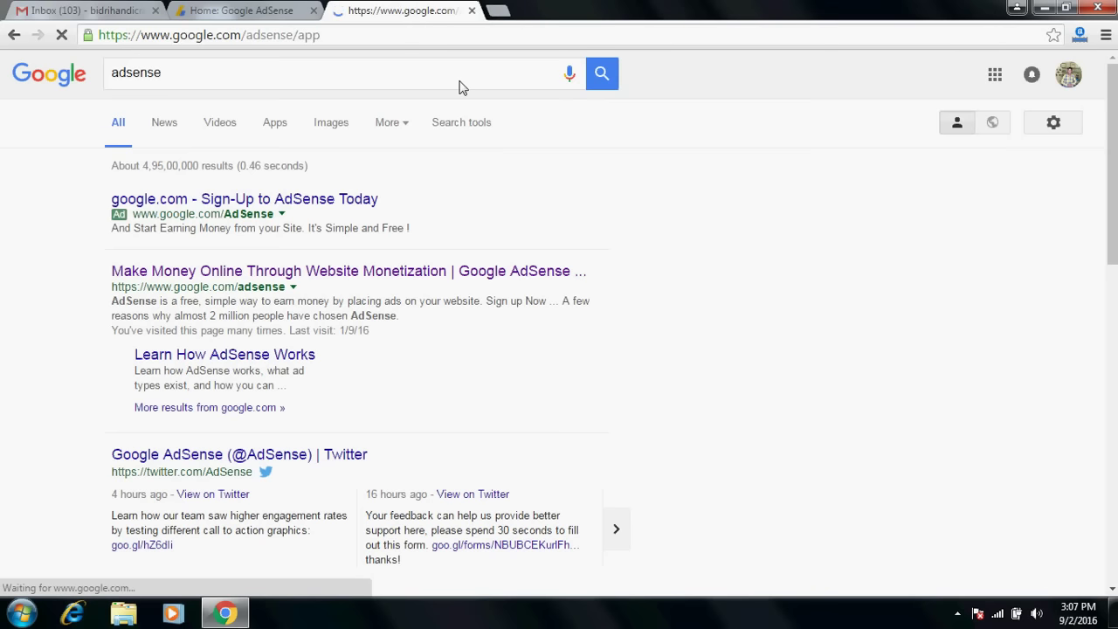
left_click(313, 10)
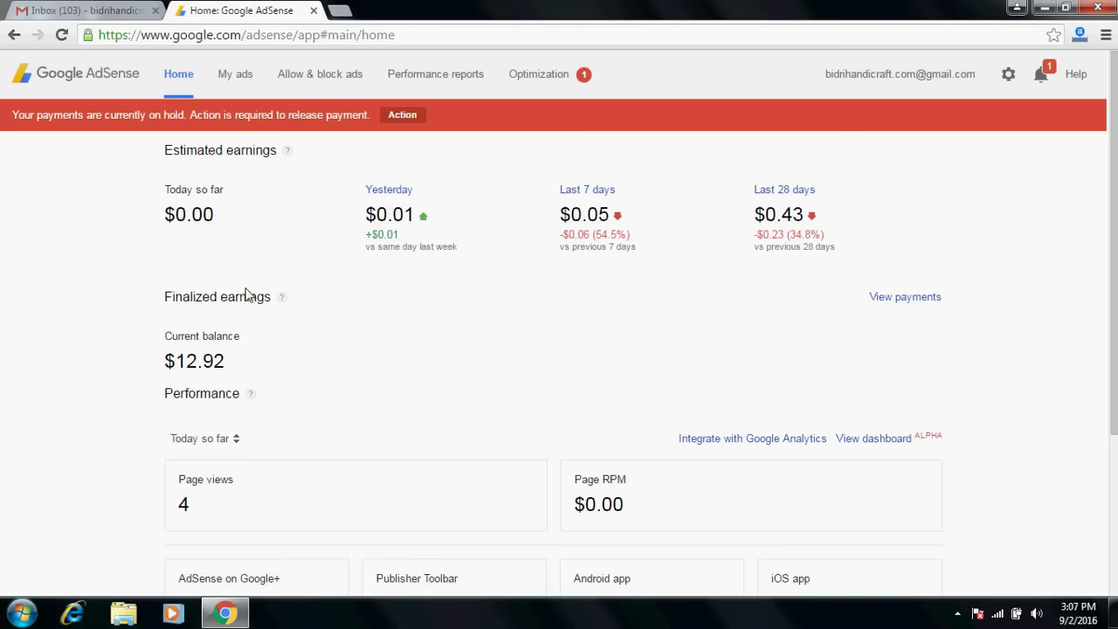
Step: Examine the daily performance report's earnings, page views and impressions for the last 7 days, and return to the AdSense home page
left_click(434, 80)
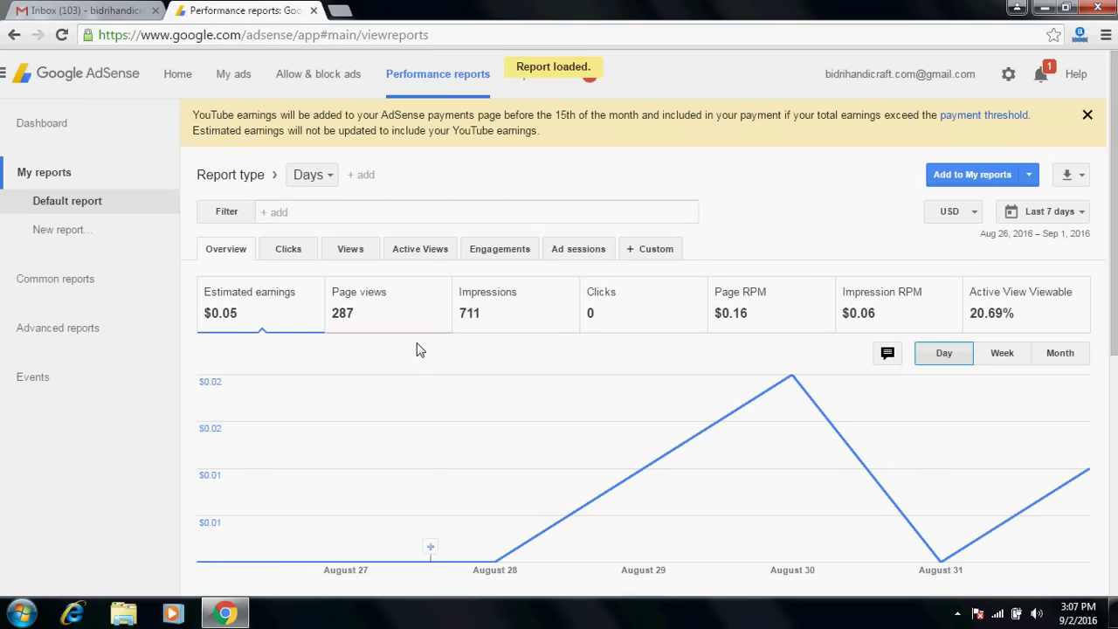
scroll(395, 278, "down", 3)
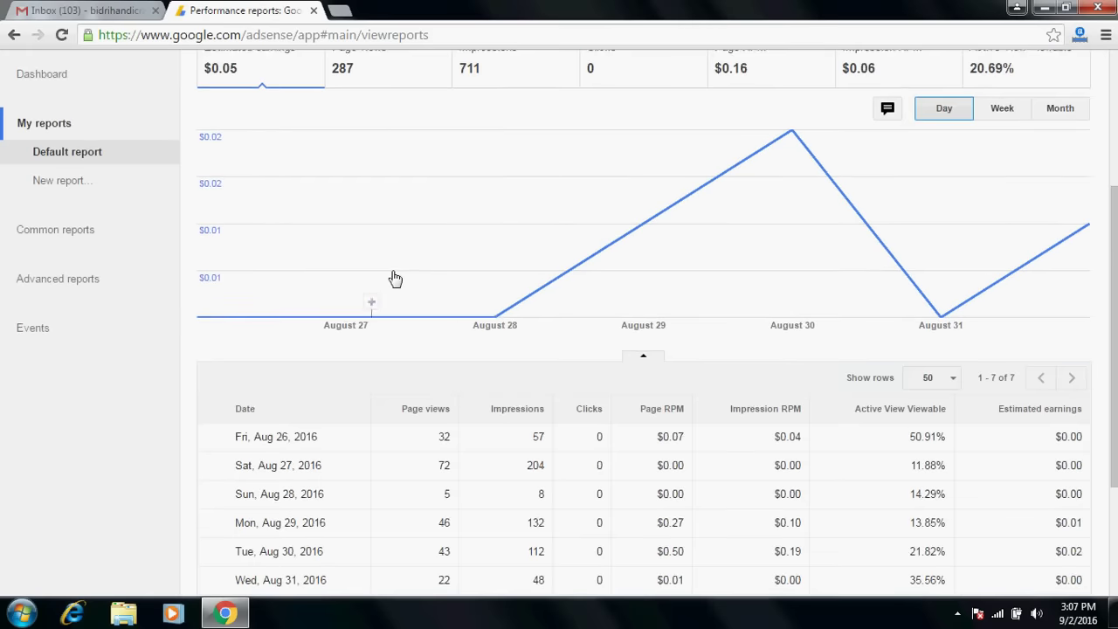
scroll(392, 278, "down", 1)
scroll(392, 277, "up", 4)
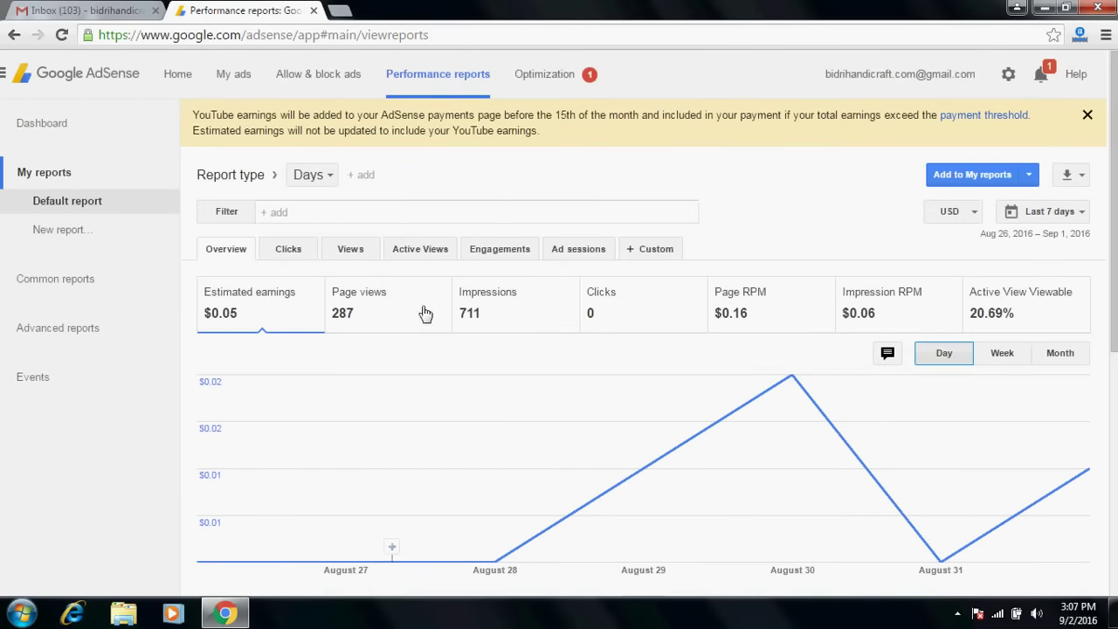
scroll(865, 366, "down", 5)
scroll(342, 263, "up", 5)
left_click(96, 82)
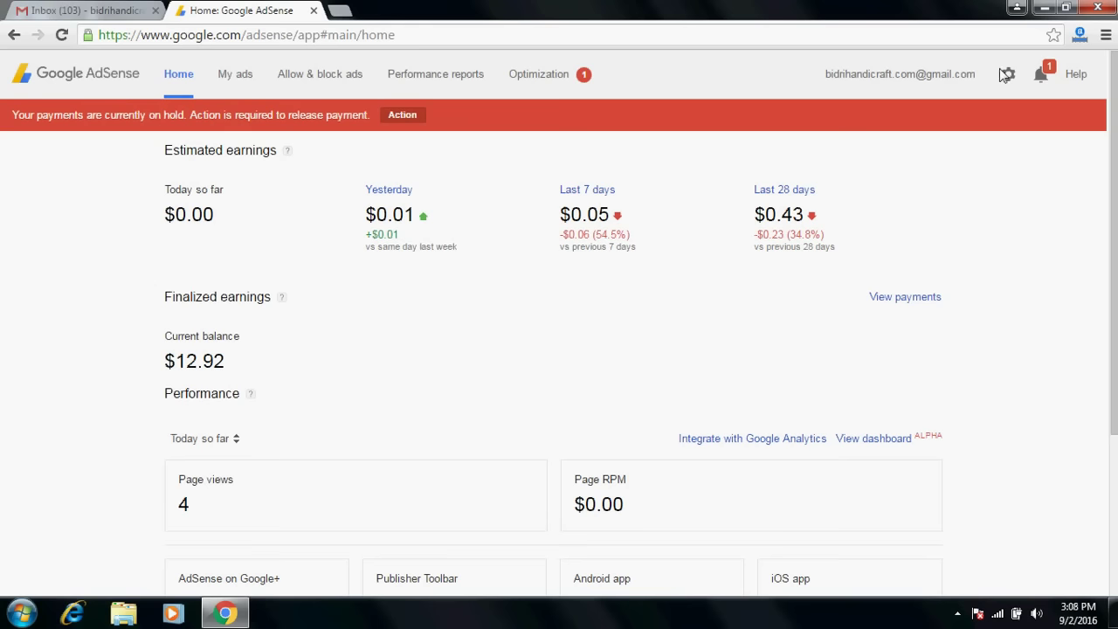
Step: Open the account's Payments section and review the transaction history and the payee profile with its billing contacts
left_click(1006, 75)
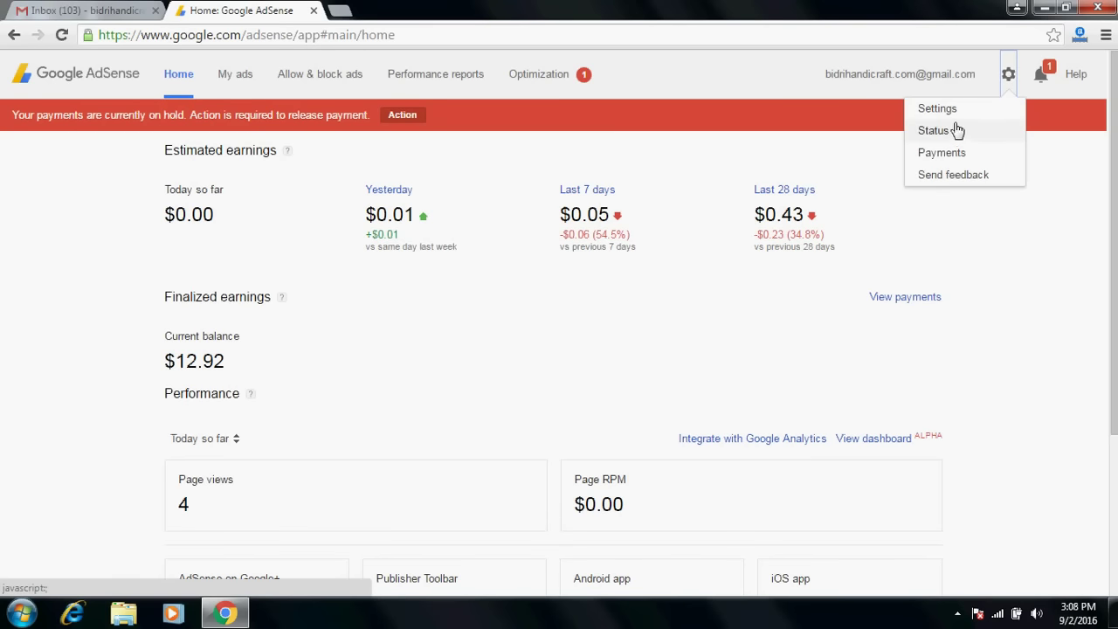
left_click(951, 152)
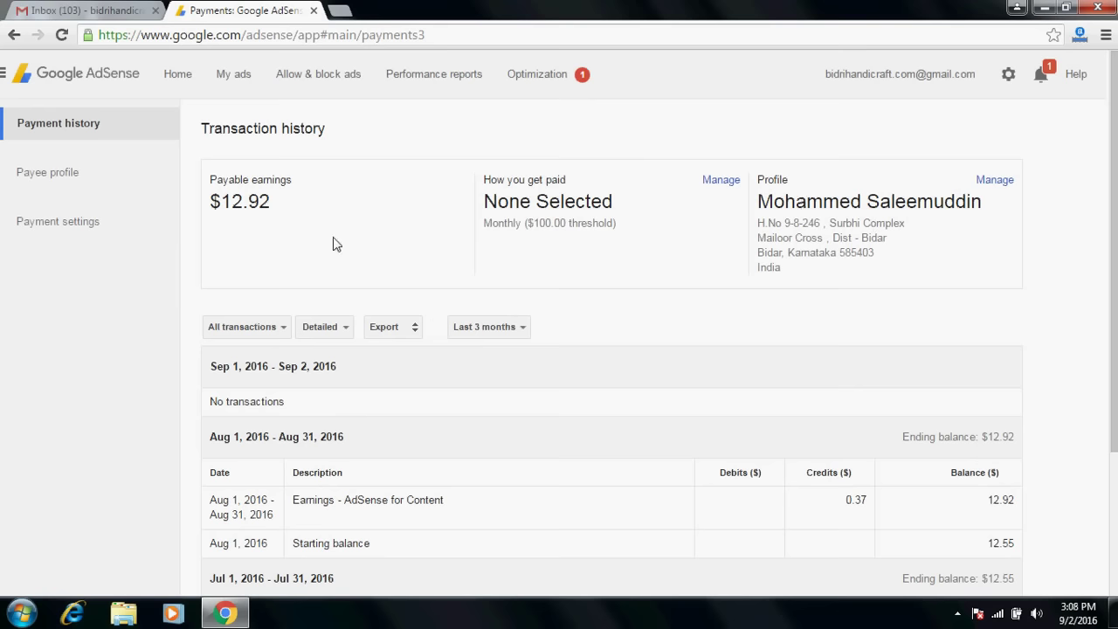
left_click(61, 184)
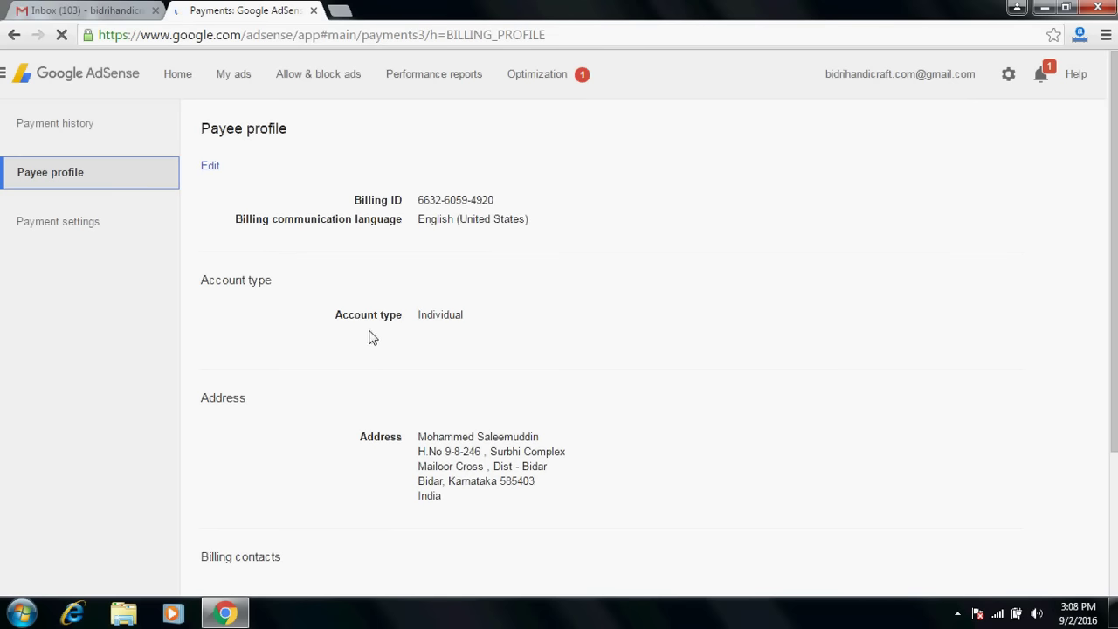
scroll(376, 349, "down", 3)
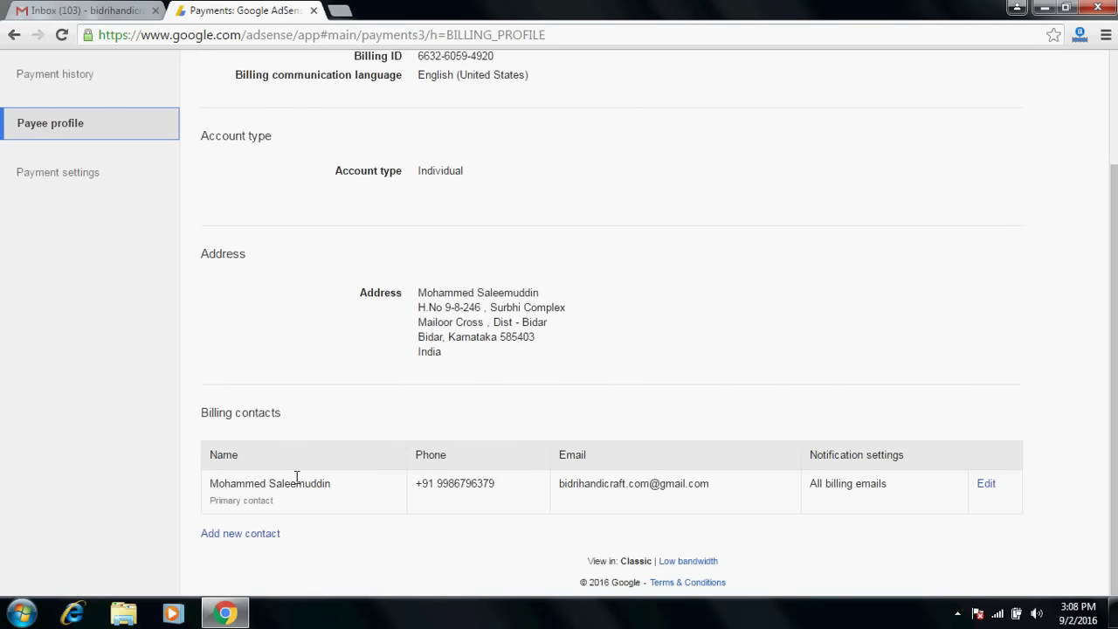
scroll(538, 342, "up", 3)
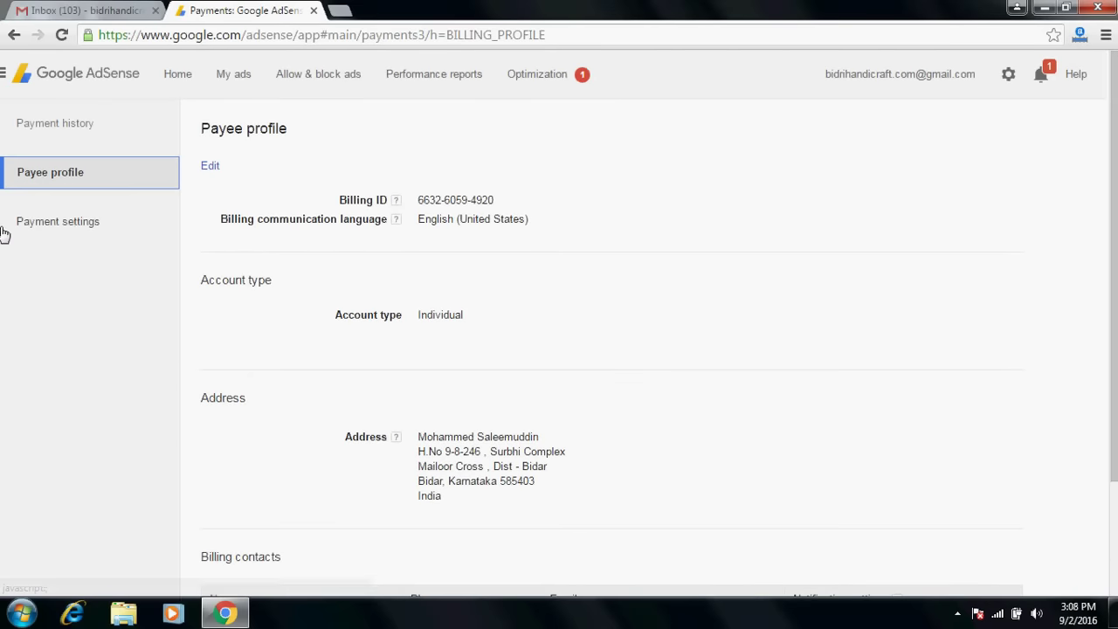
Step: Open the payment settings and examine the wire transfer form's account holder name, bank name, IFSC and SWIFT-BIC fields
left_click(66, 224)
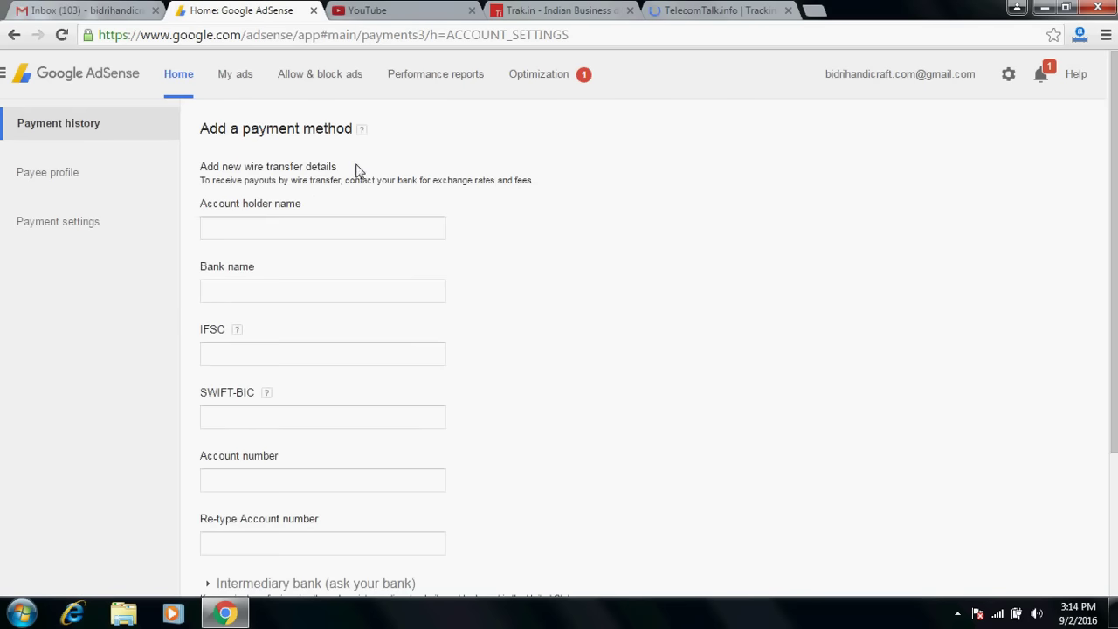
left_click(332, 222)
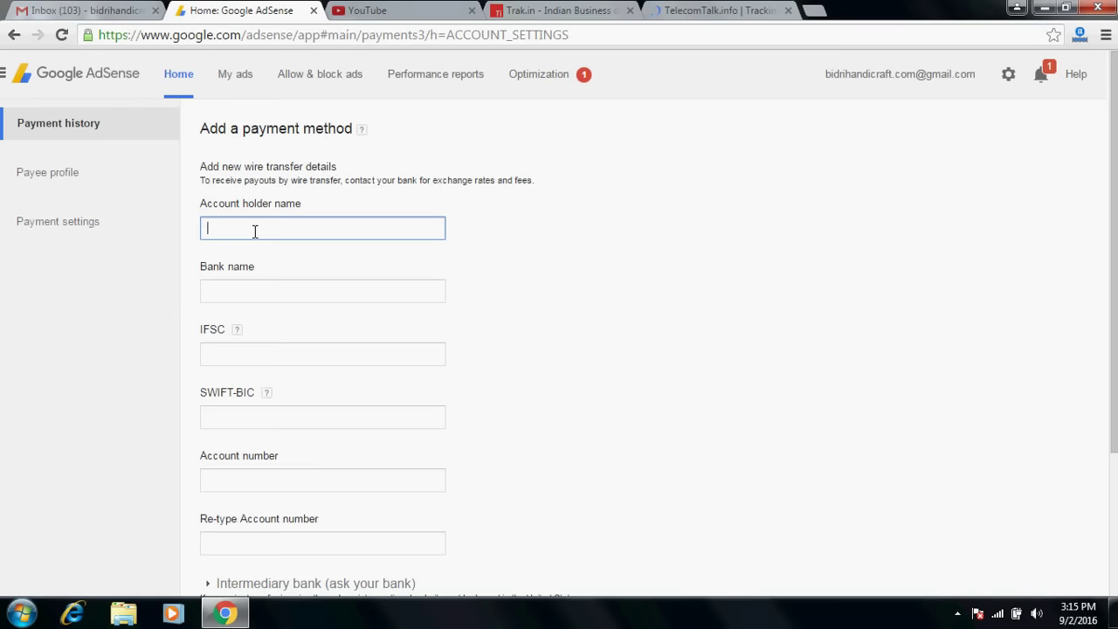
left_click(244, 291)
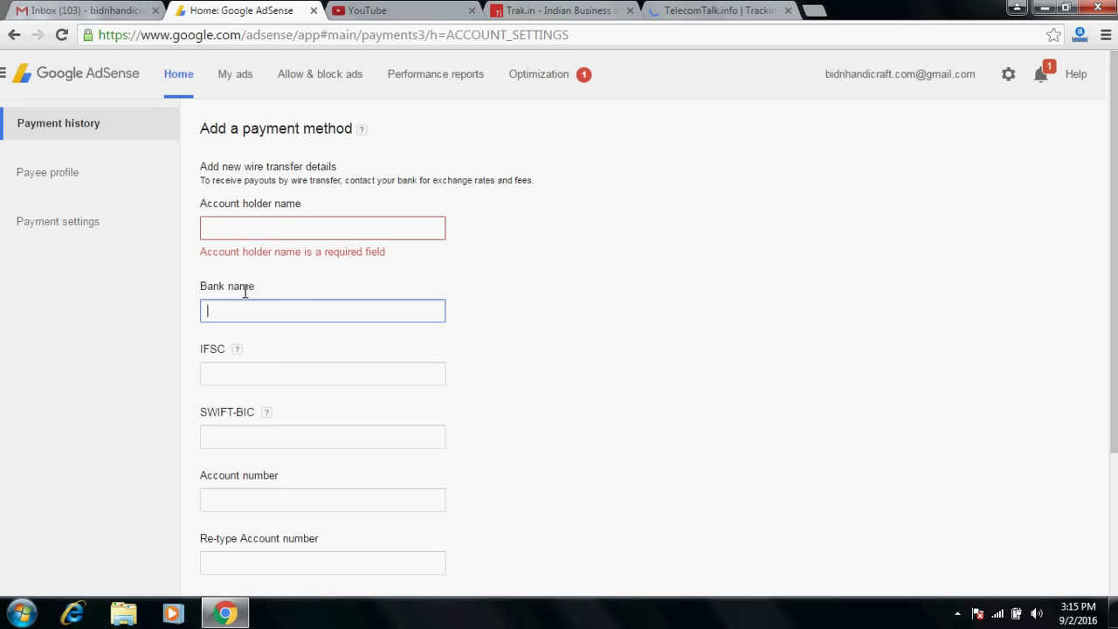
left_click(626, 309)
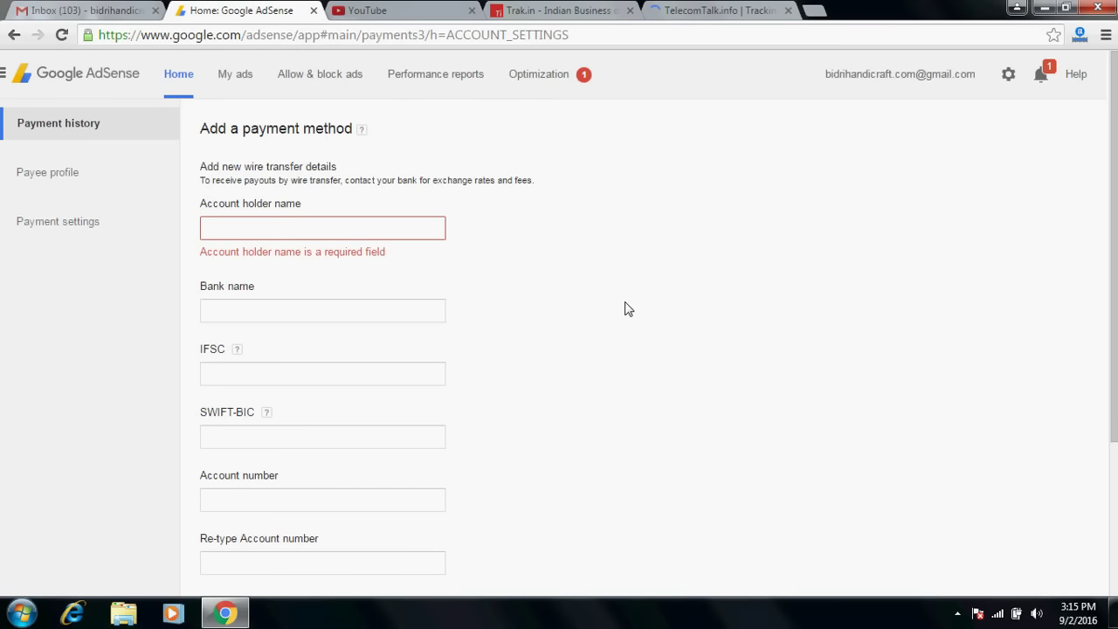
key("Tab")
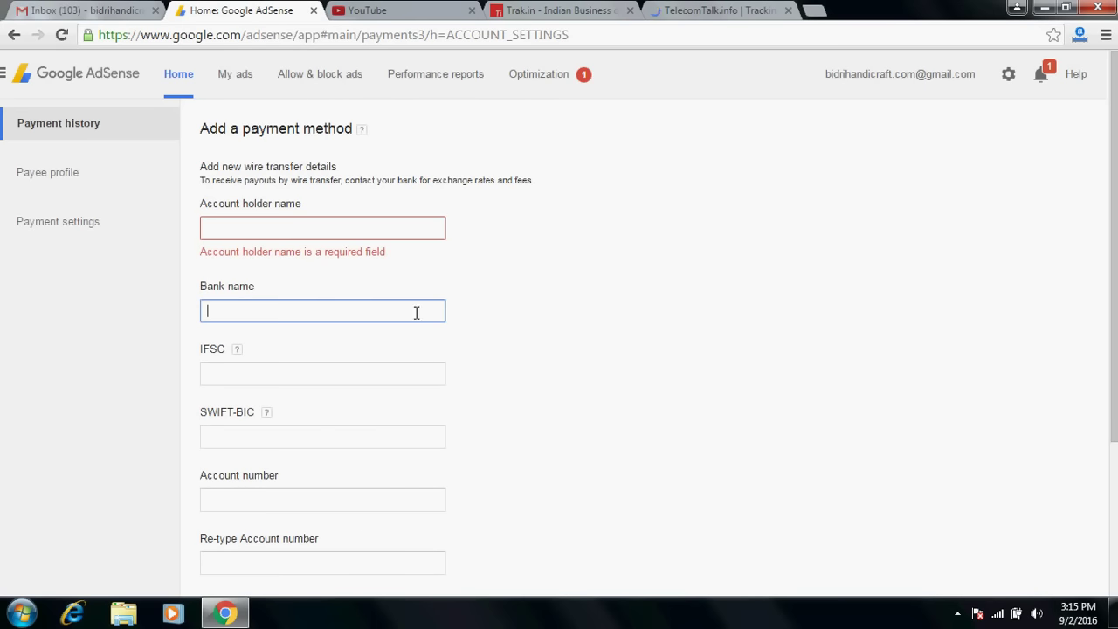
left_click(296, 376)
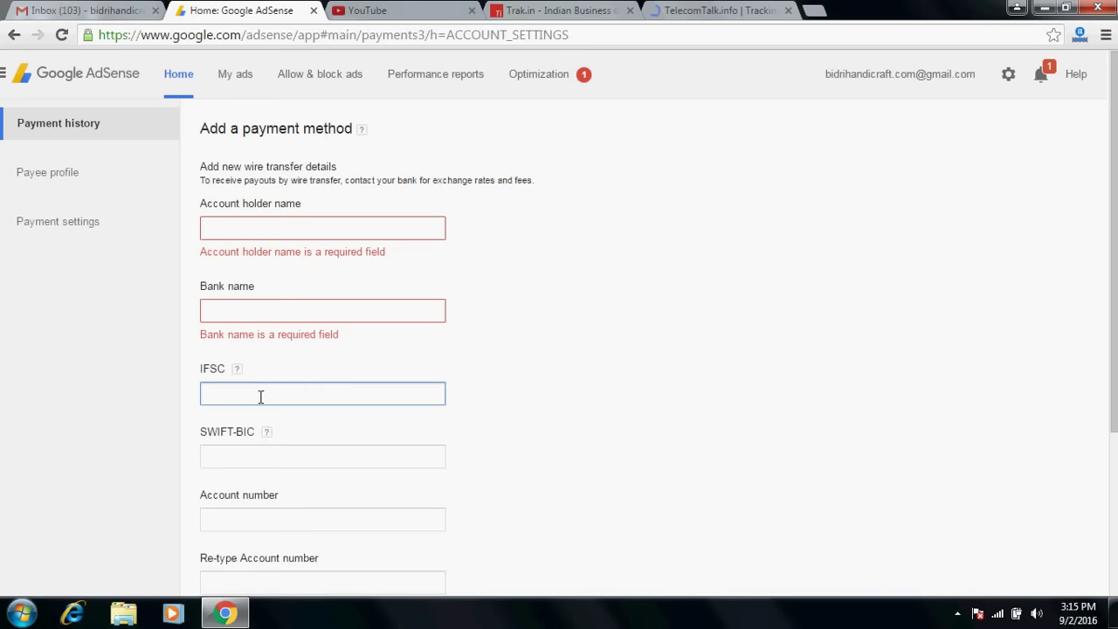
left_click(300, 452)
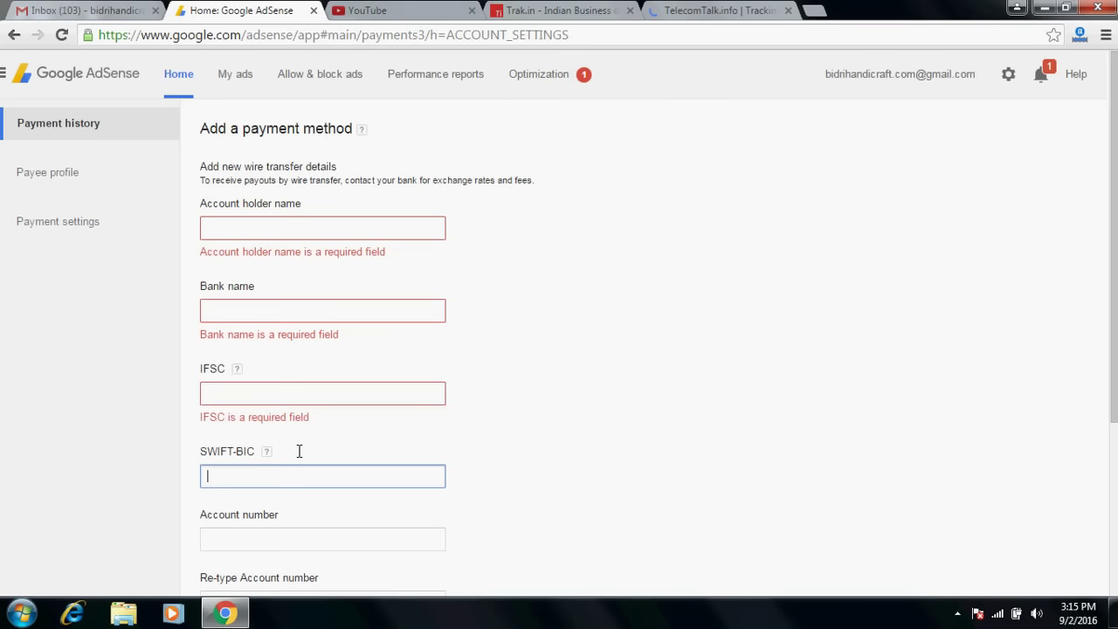
Step: Examine the wire transfer form's two account number fields and its optional intermediary bank and FFC or FBO sections
scroll(312, 451, "down", 1)
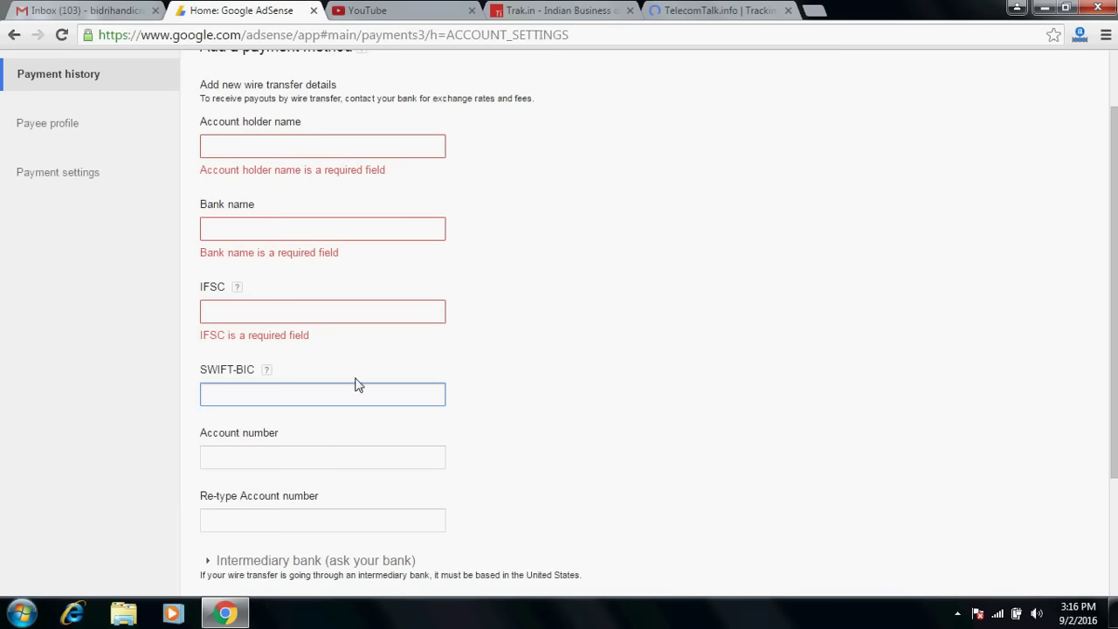
left_click(274, 456)
scroll(275, 476, "down", 1)
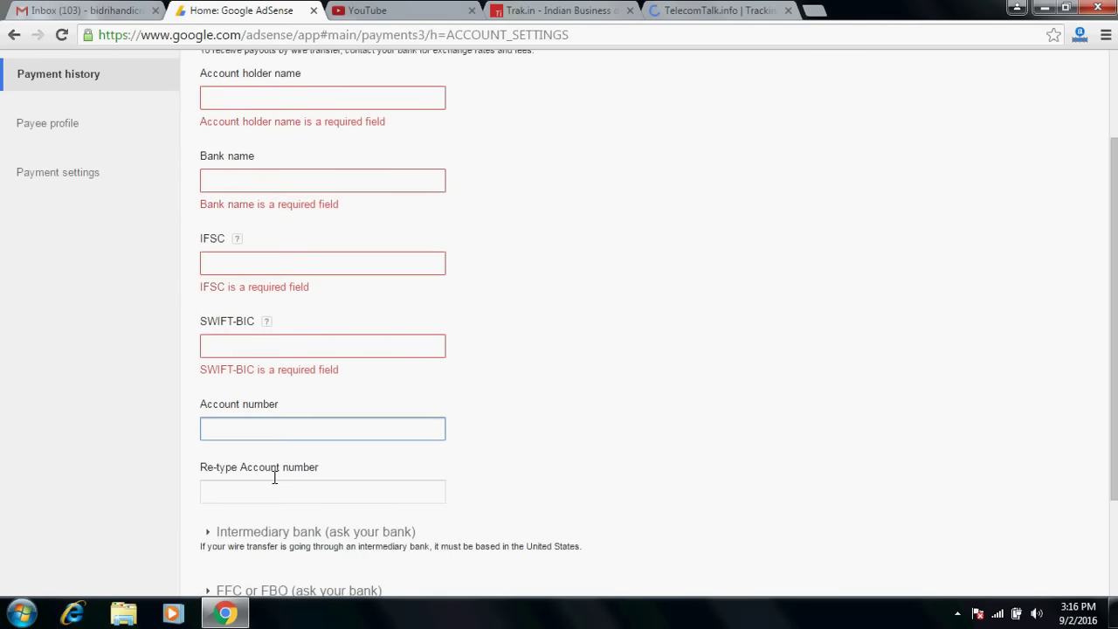
left_click(371, 460)
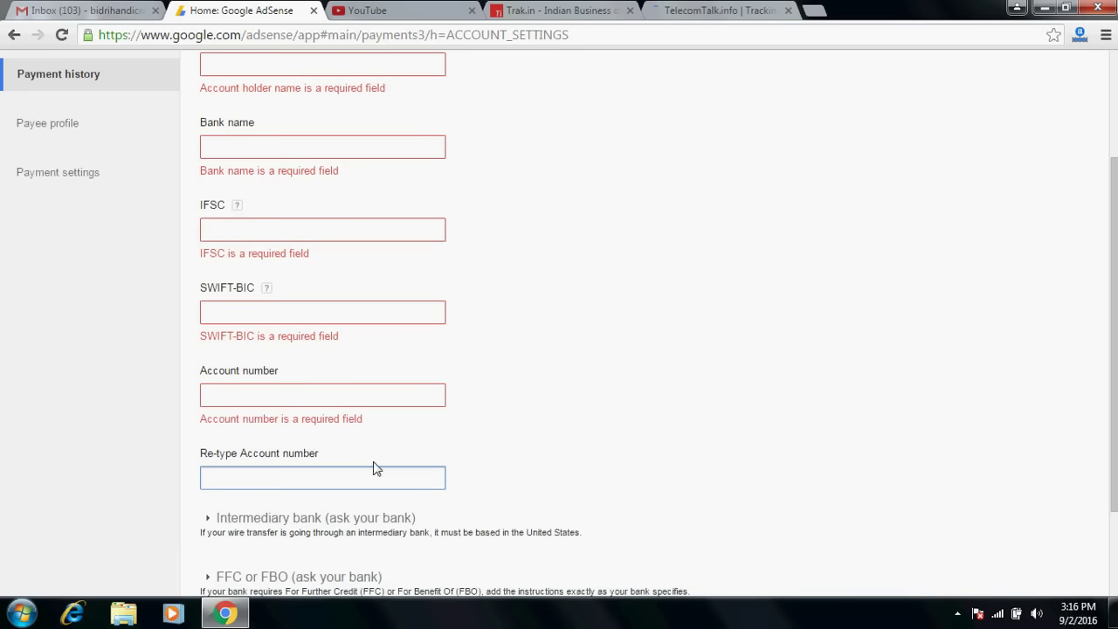
scroll(332, 502, "down", 1)
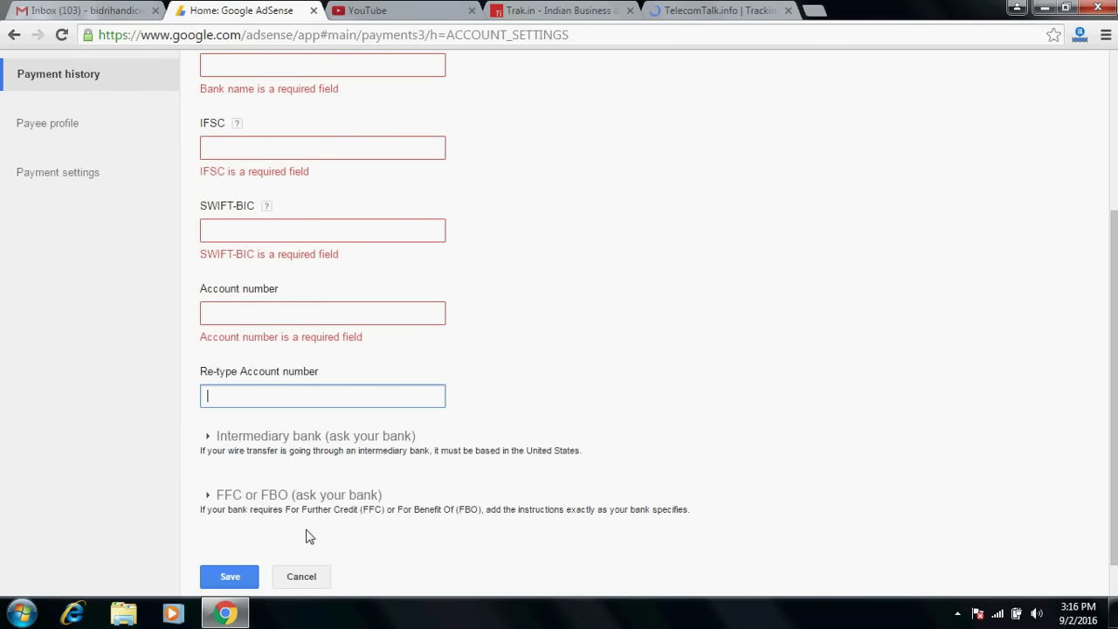
scroll(307, 536, "down", 1)
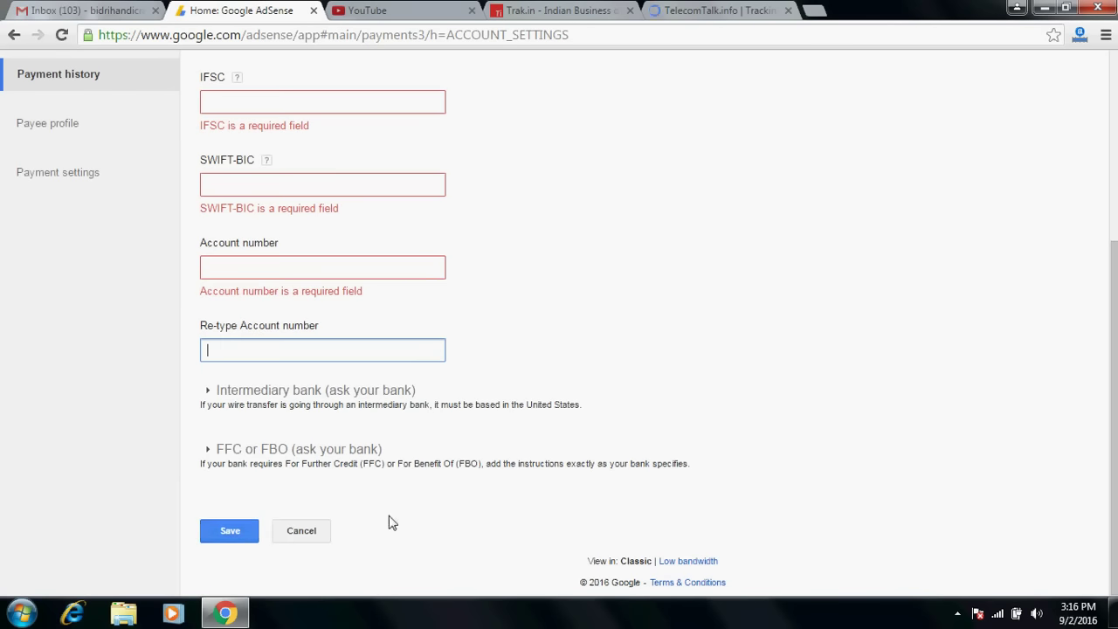
Step: Review the AdSense account notifications, and leave the wire transfer form for the AdSense home page
scroll(387, 522, "up", 4)
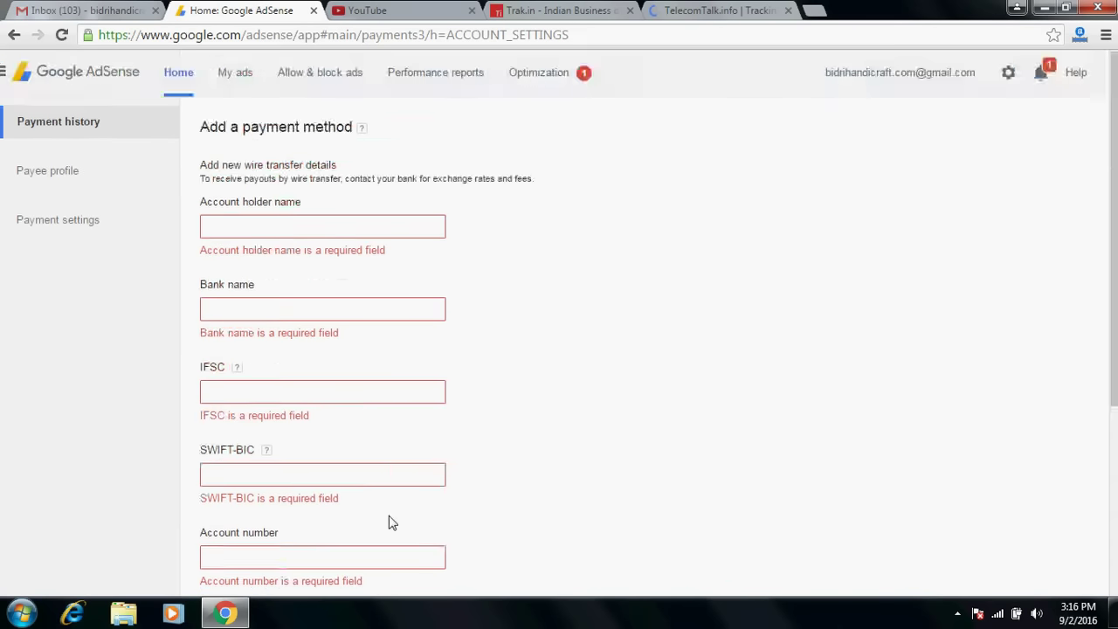
left_click(1040, 77)
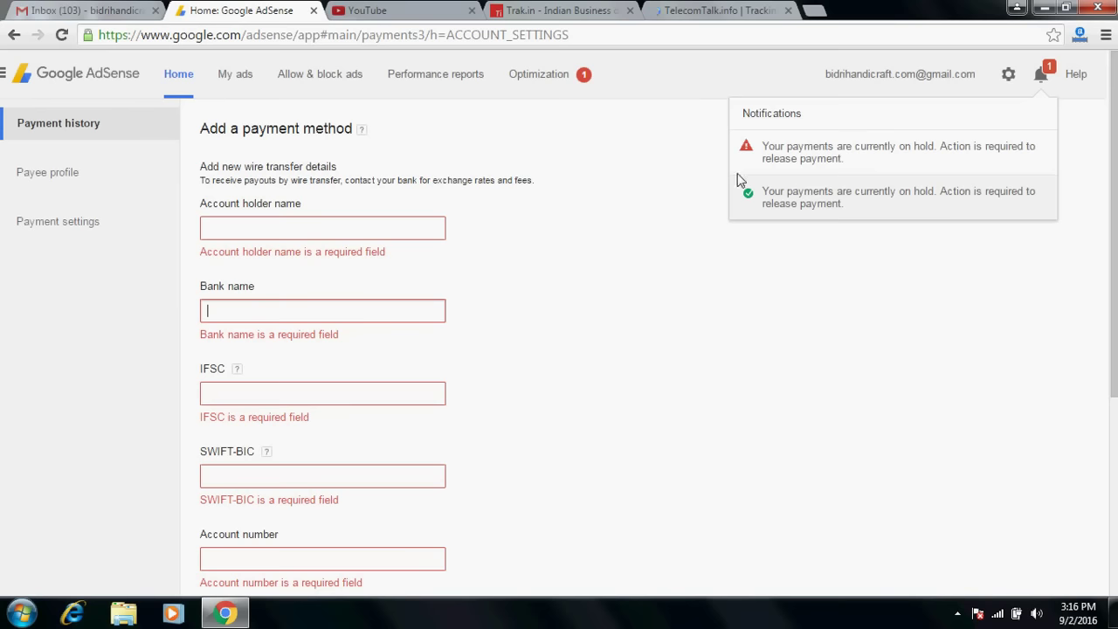
key("shift+Tab")
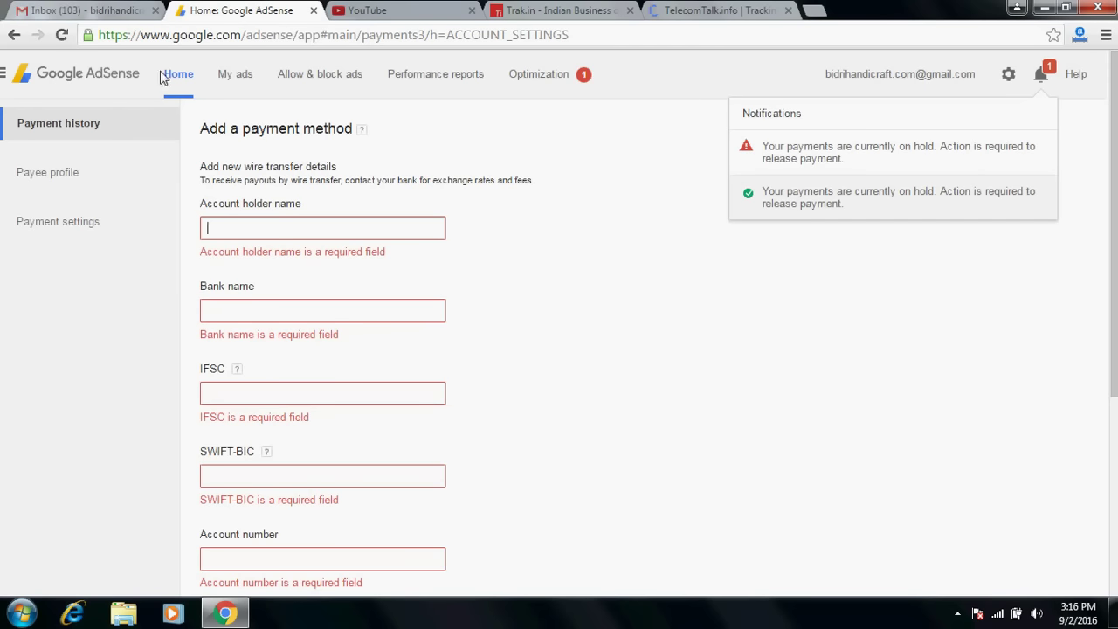
left_click(99, 83)
left_click(99, 83)
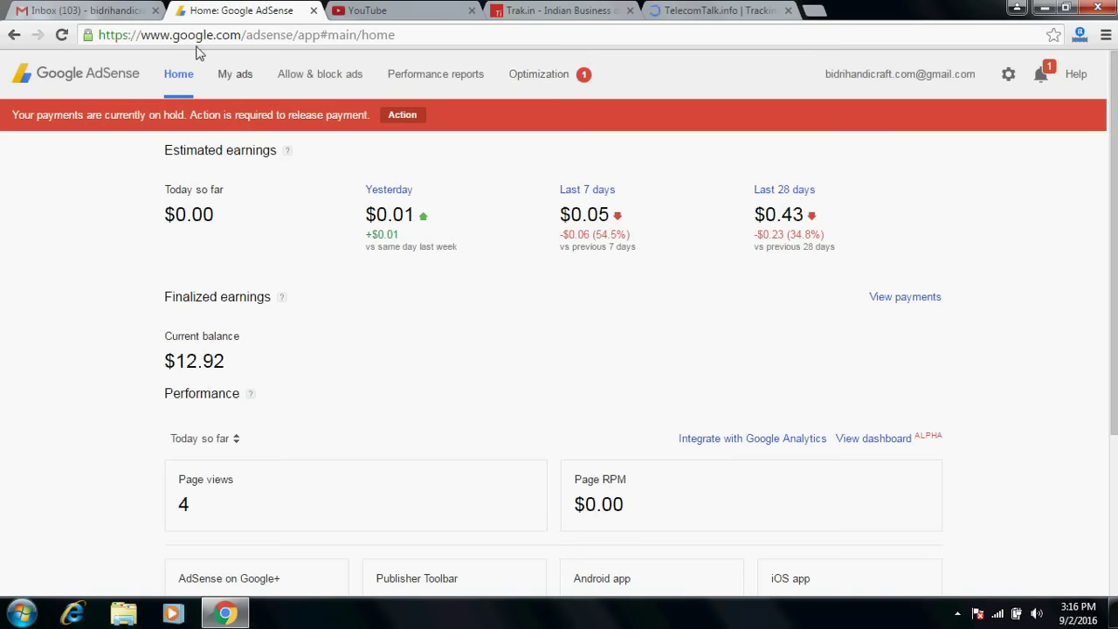
Step: Look at the Gmail inbox, and go back to AdSense to view the home page's earnings and performance overview
left_click(58, 9)
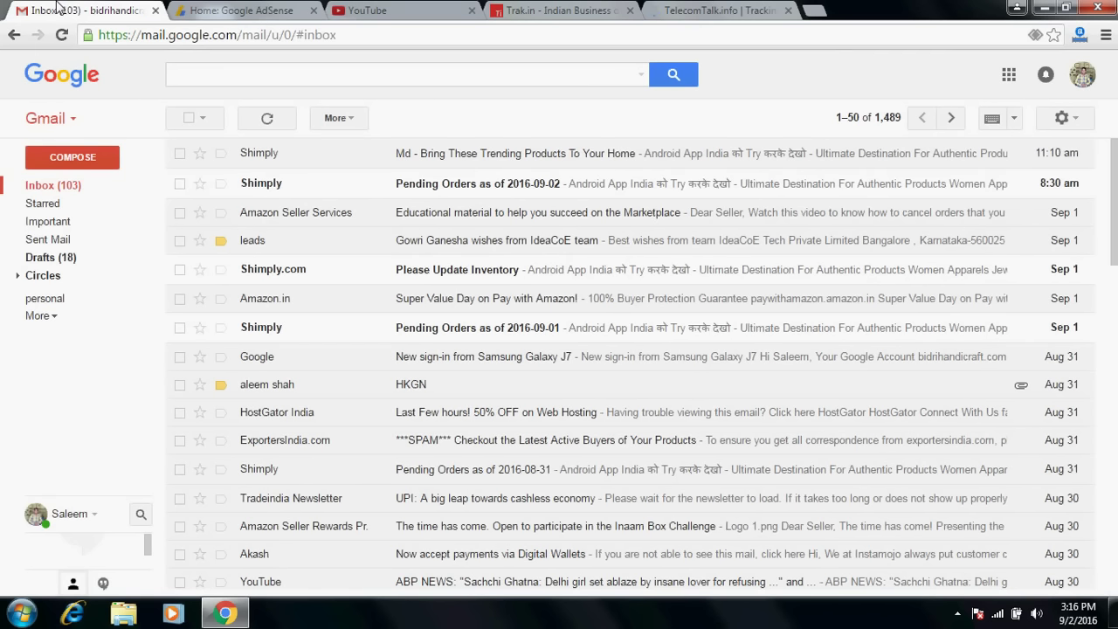
left_click(218, 10)
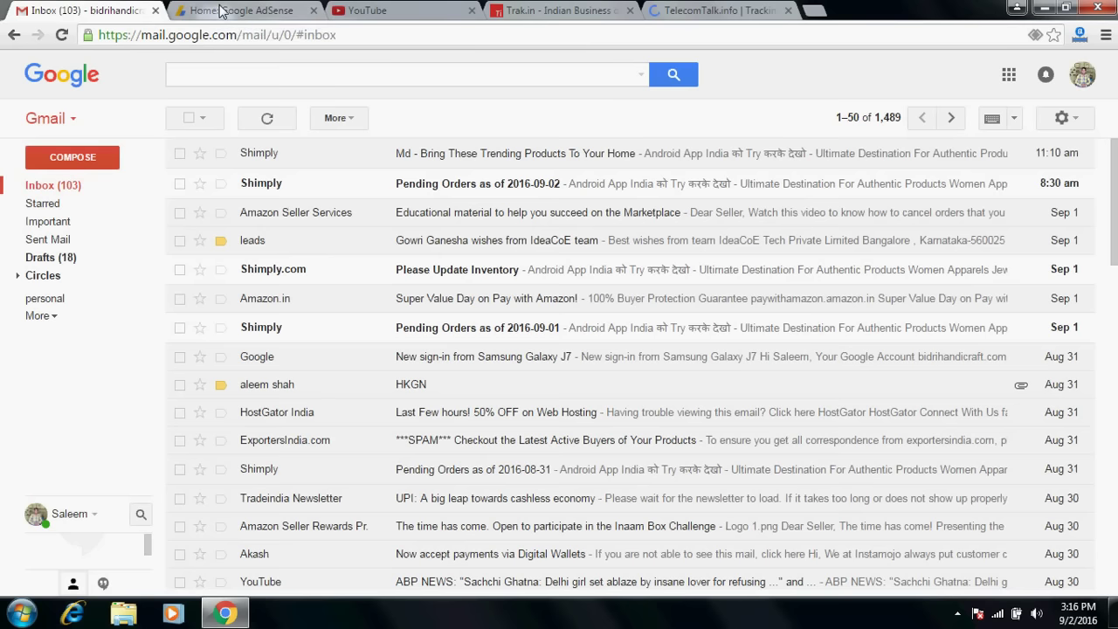
left_click(112, 12)
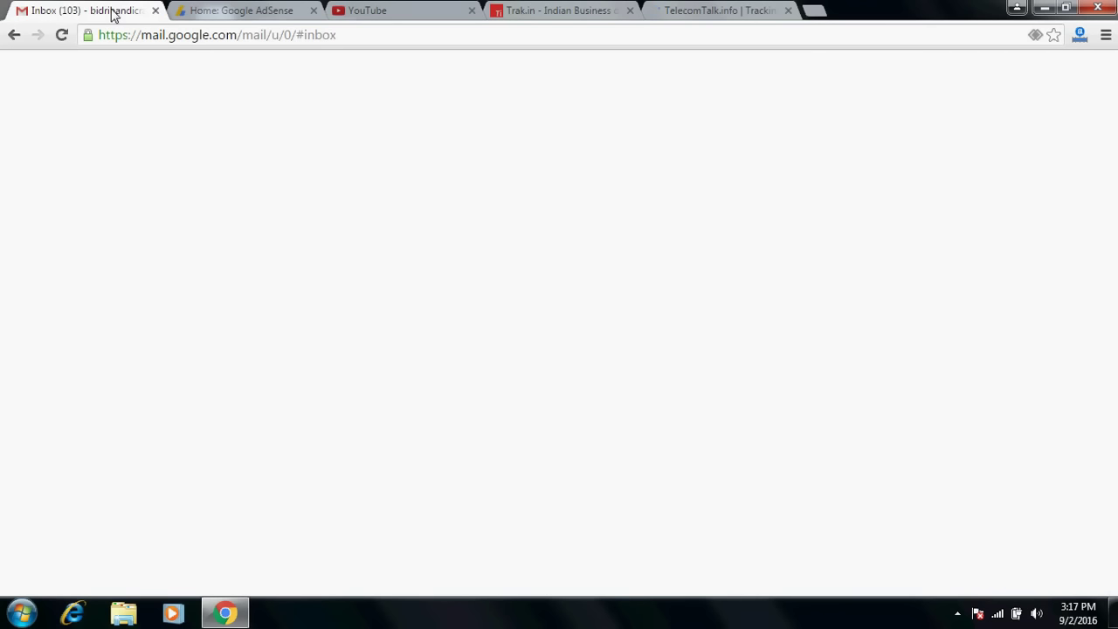
left_click(214, 9)
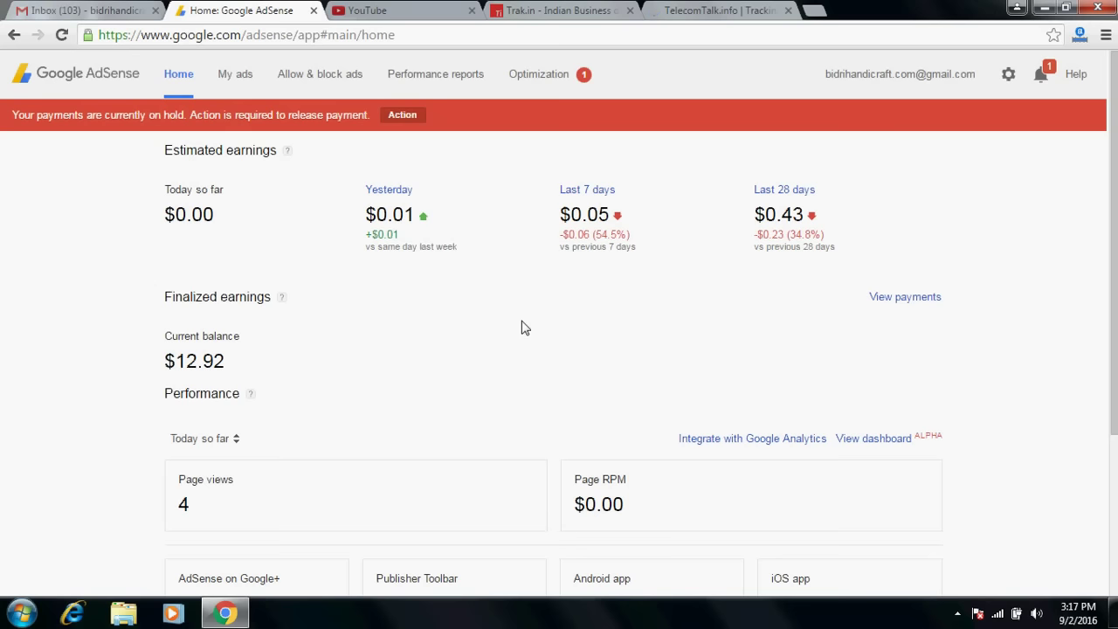
scroll(524, 328, "down", 3)
scroll(524, 328, "up", 3)
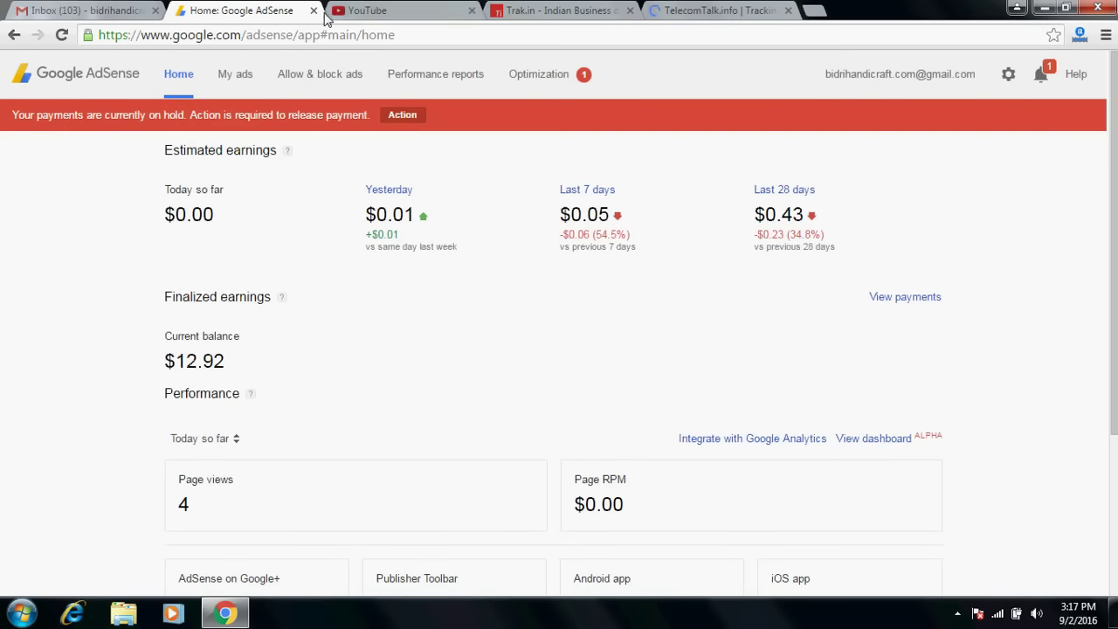
Step: Close the Google AdSense, Trak.in and TelecomTalk.info pages, keeping Gmail and YouTube open
left_click(315, 12)
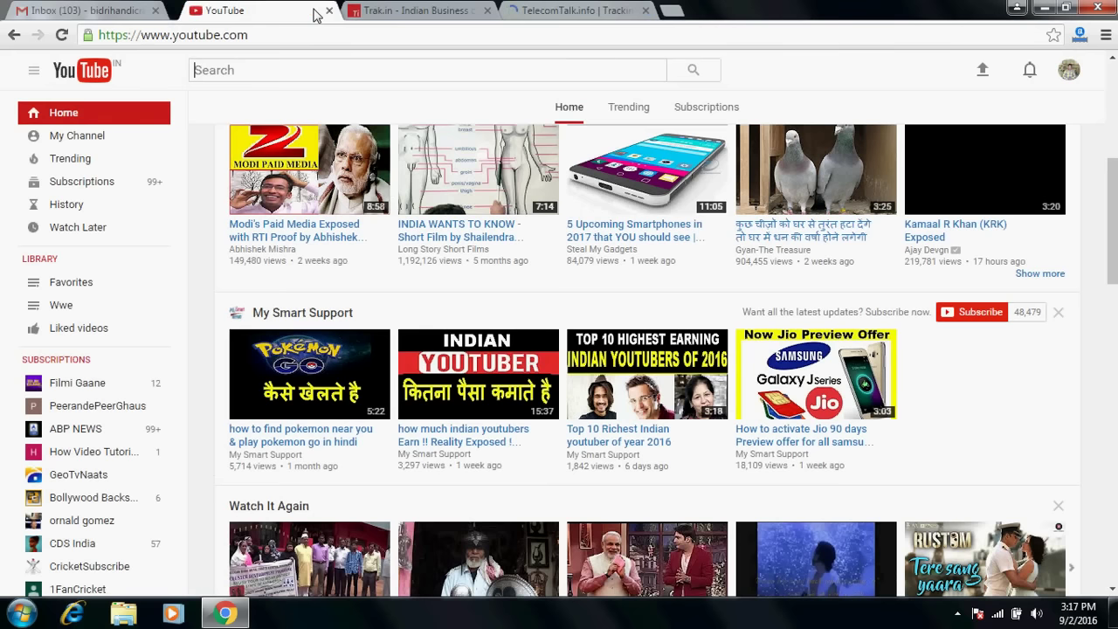
left_click(398, 10)
left_click(472, 10)
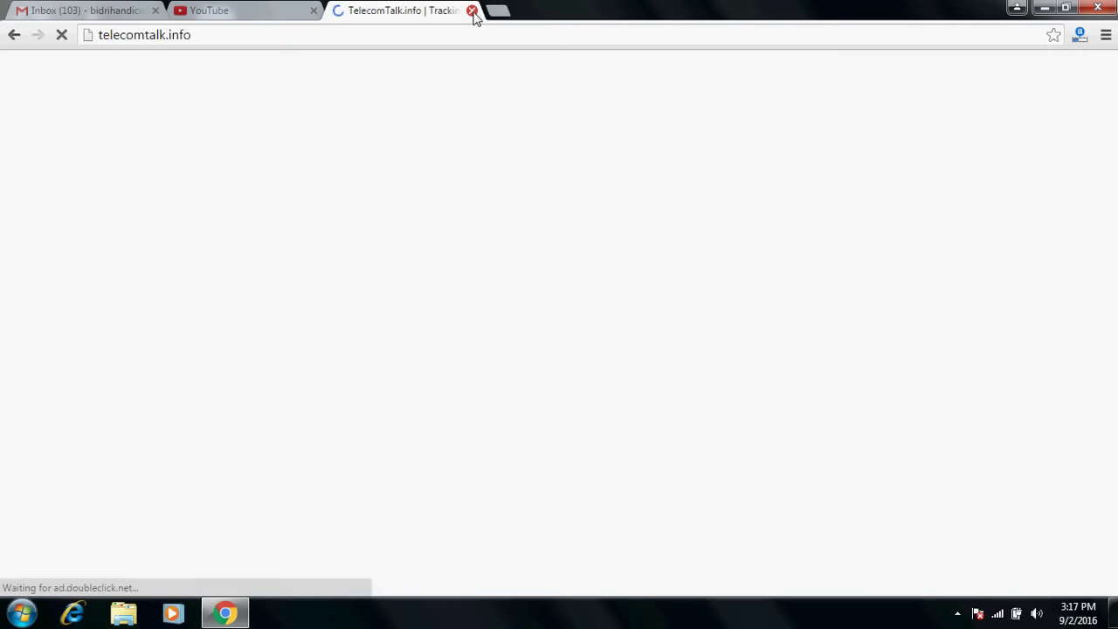
left_click(471, 10)
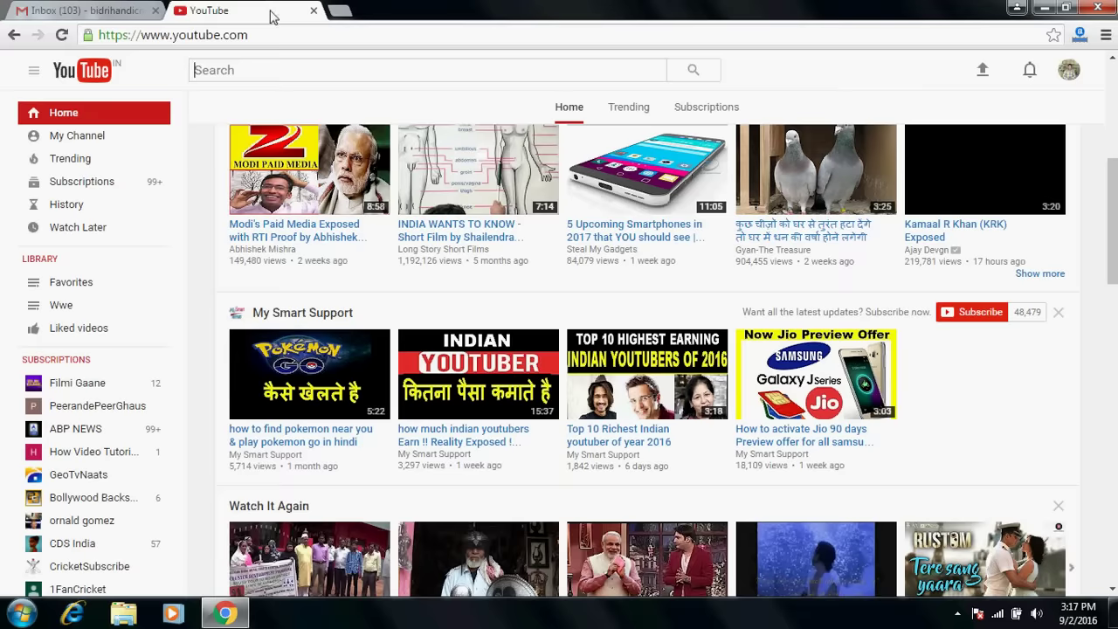